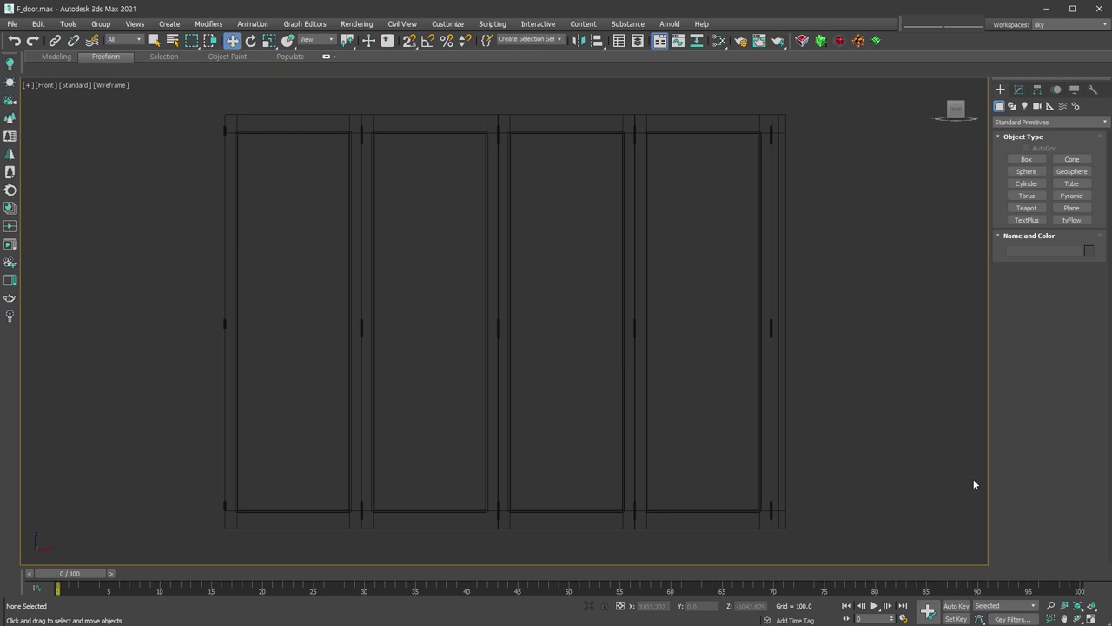
# Step: Orbit the door into 3D, zoom to the top-left hinge and select the frame pieces
pyautogui.keyDown('alt'); pyautogui.moveTo(852, 363); pyautogui.dragTo(371, 223, button='middle'); pyautogui.keyUp('alt')
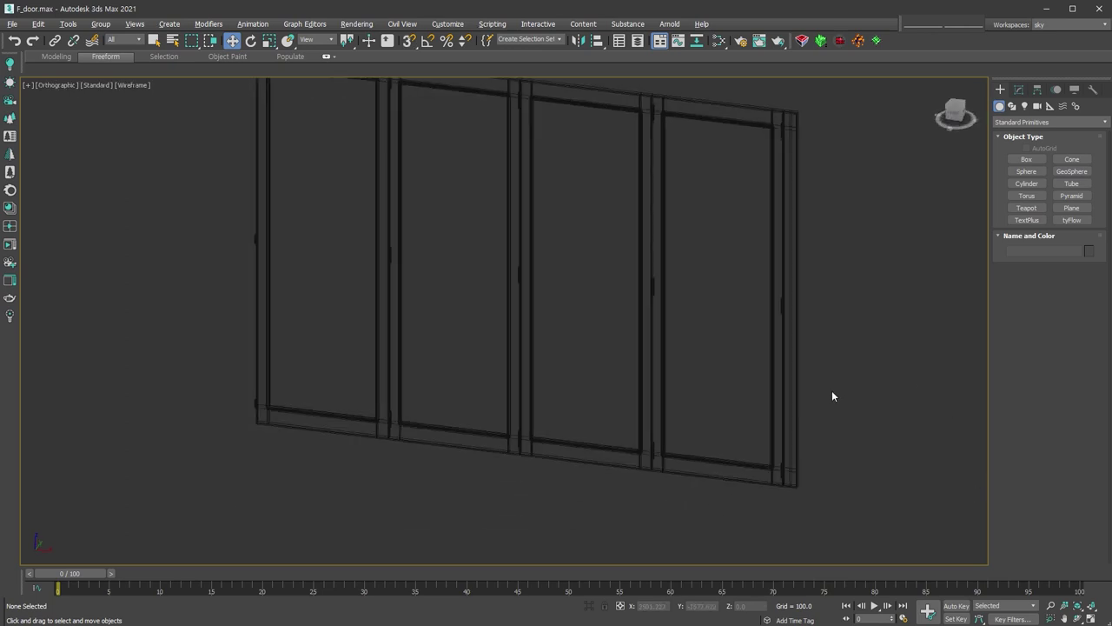
pyautogui.scroll(3, 294, 191)
pyautogui.scroll(3, 308, 265)
pyautogui.scroll(3, 313, 265)
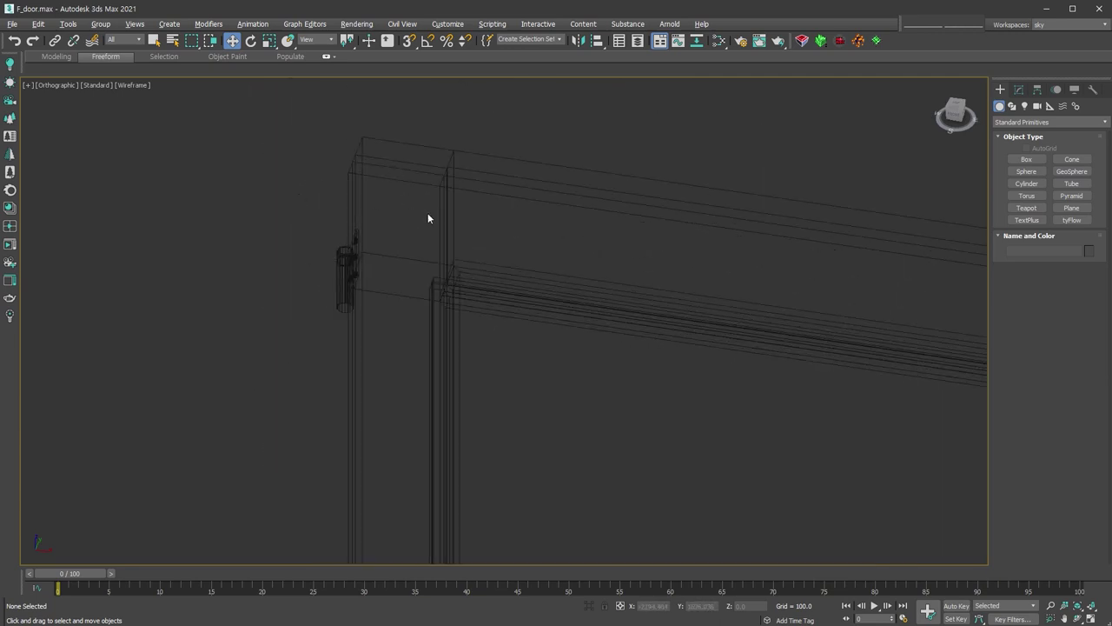
pyautogui.click(450, 252)
# Step: Zoom back out and select the leftmost door leaf
pyautogui.scroll(-1, 390, 246)
pyautogui.scroll(-3, 333, 215)
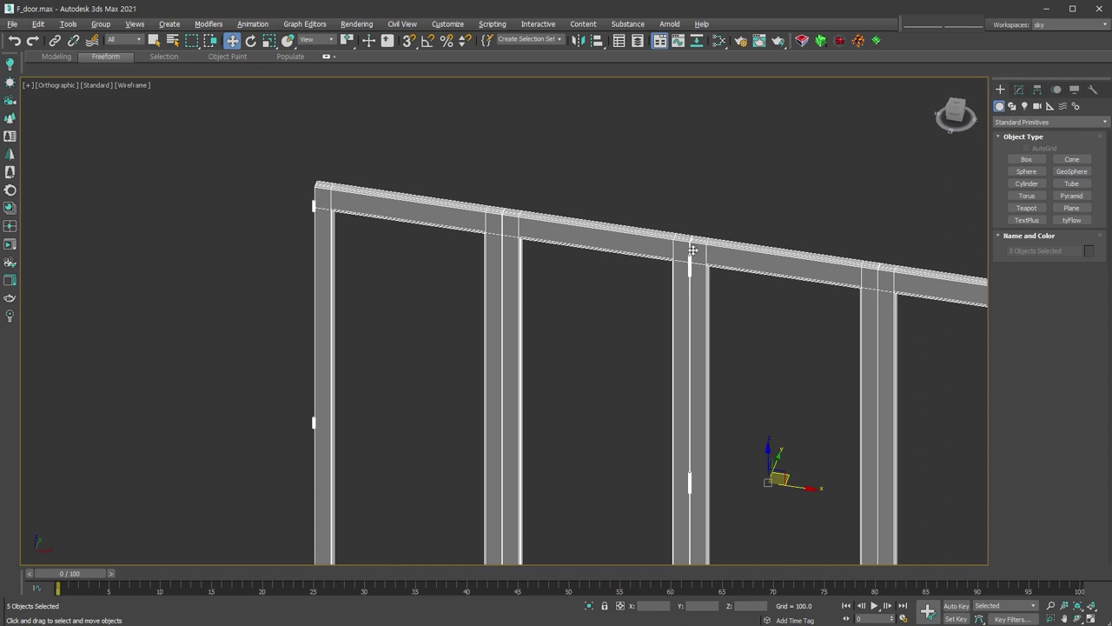
pyautogui.scroll(-2, 482, 209)
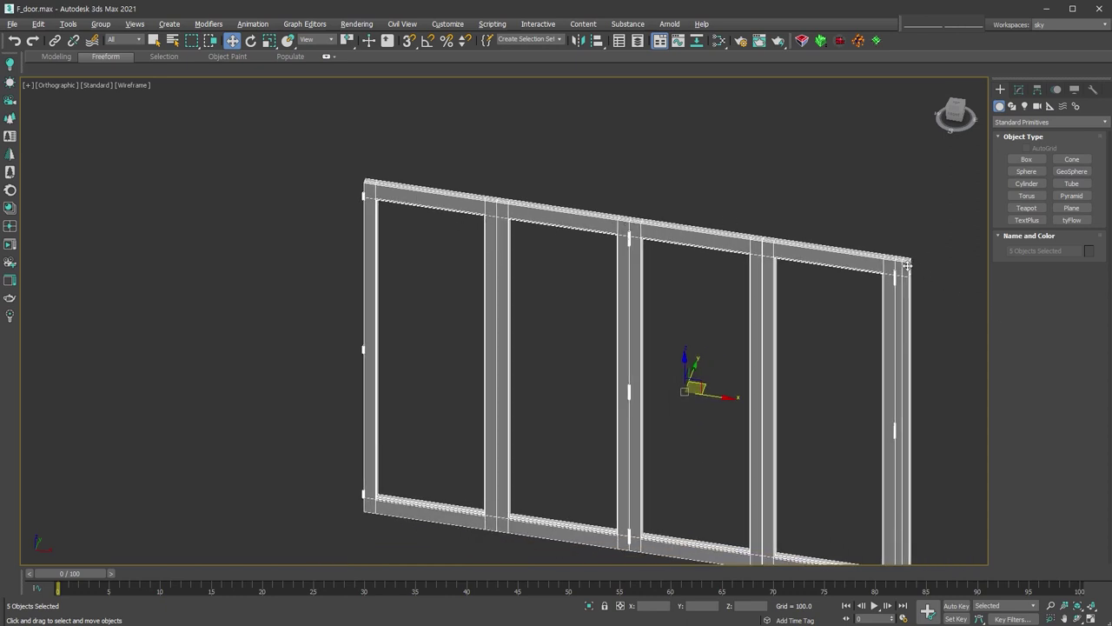
pyautogui.click(459, 205)
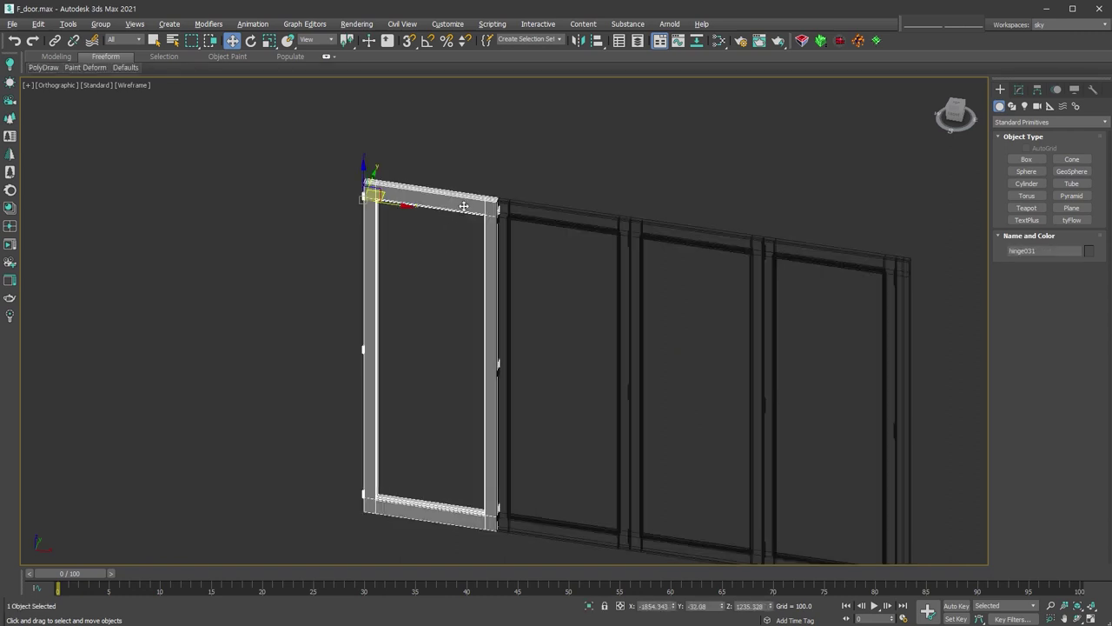
# Step: Switch to Rotate and test-swing the first leaf (hinge031) about Z
pyautogui.rightClick(458, 203)
pyautogui.click(476, 224)
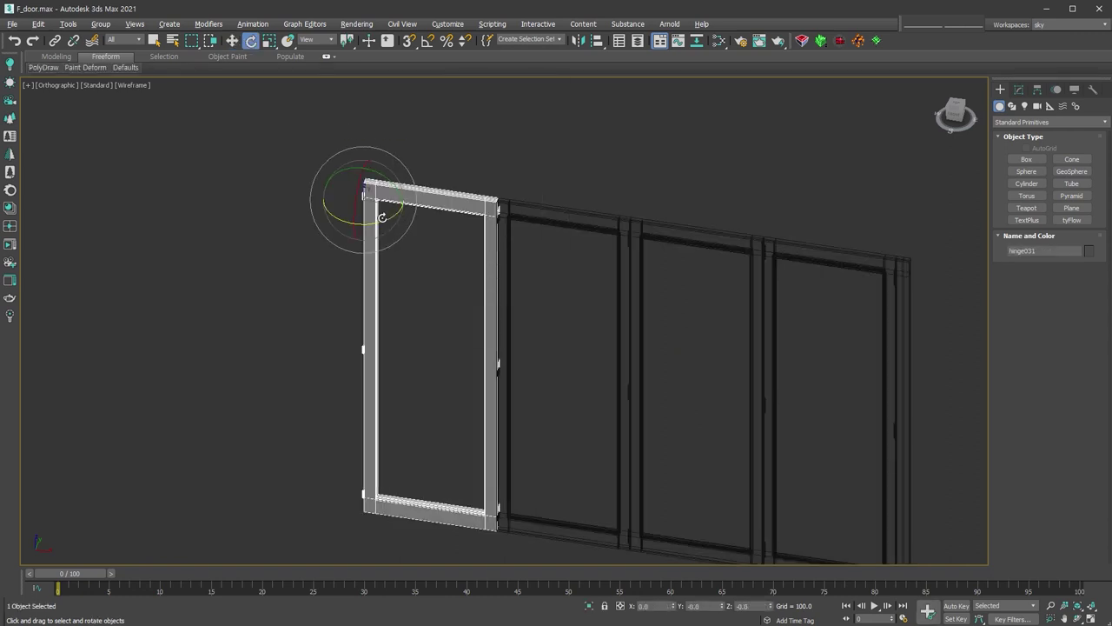
pyautogui.moveTo(383, 217); pyautogui.dragTo(352, 232)
pyautogui.scroll(5, 321, 188)
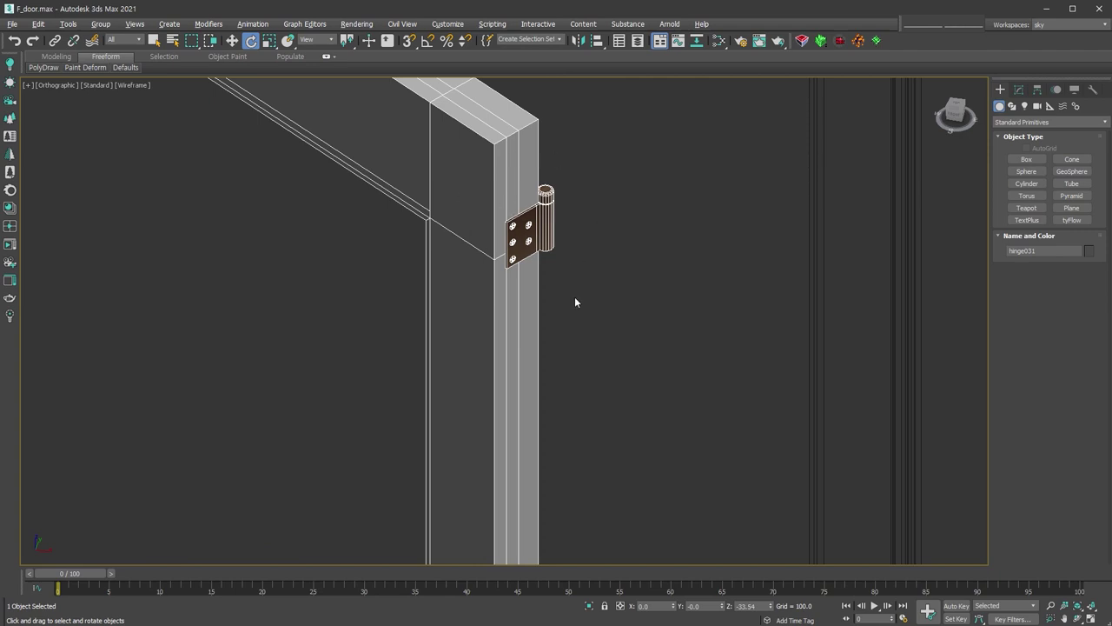
pyautogui.scroll(-2, 574, 301)
pyautogui.scroll(-3, 636, 309)
pyautogui.scroll(-3, 635, 306)
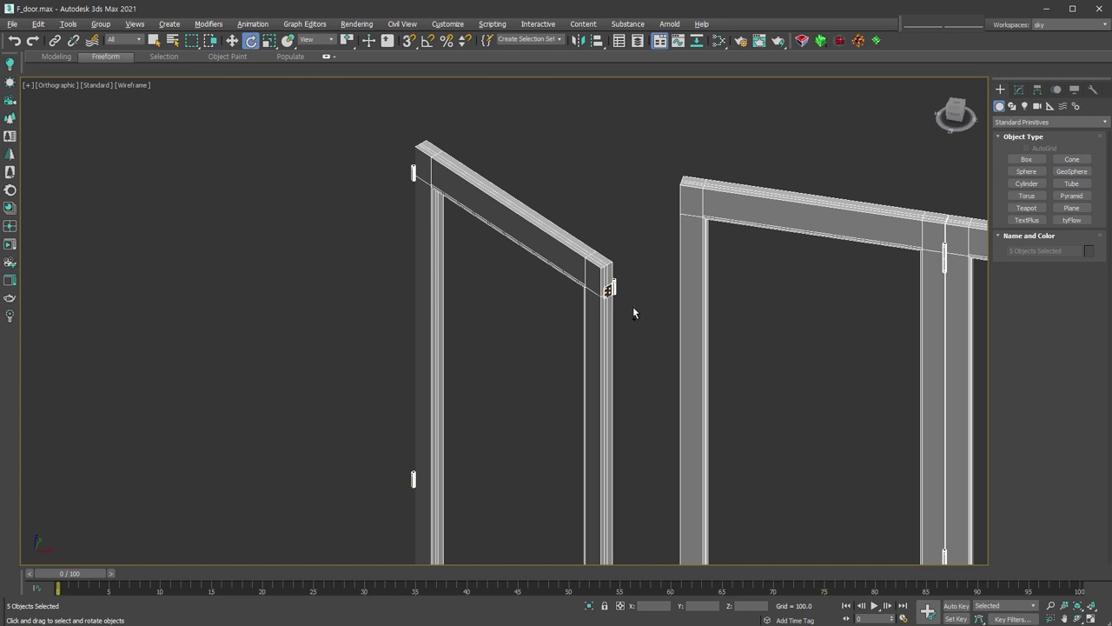
# Step: Undo the test swing and frame the first leaf in Top view
pyautogui.press('pageup')
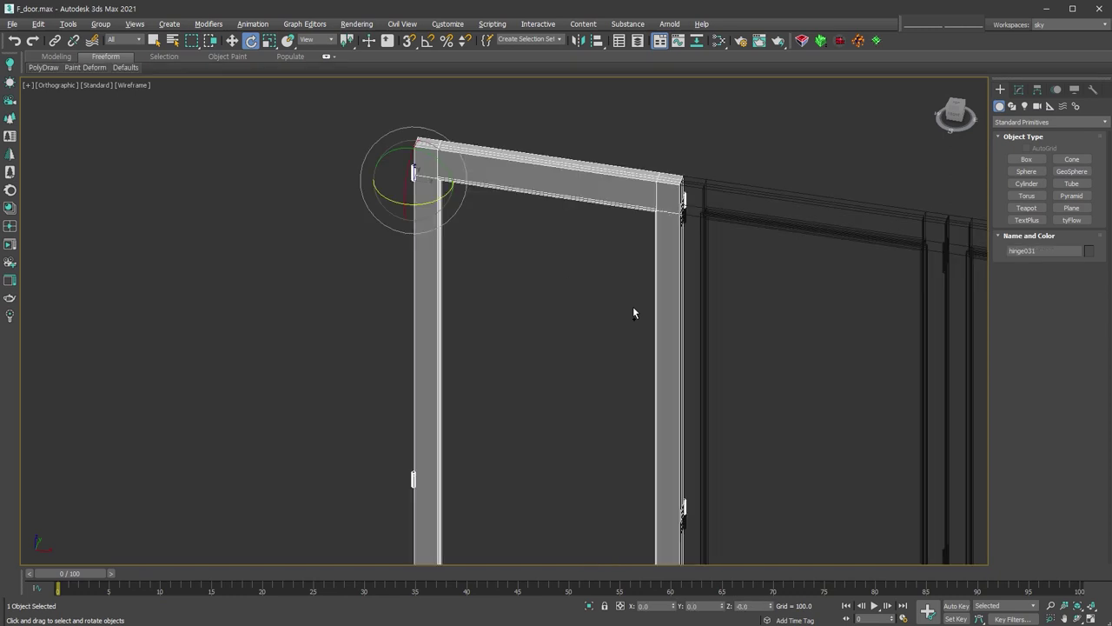
pyautogui.press('t')
pyautogui.press('z')
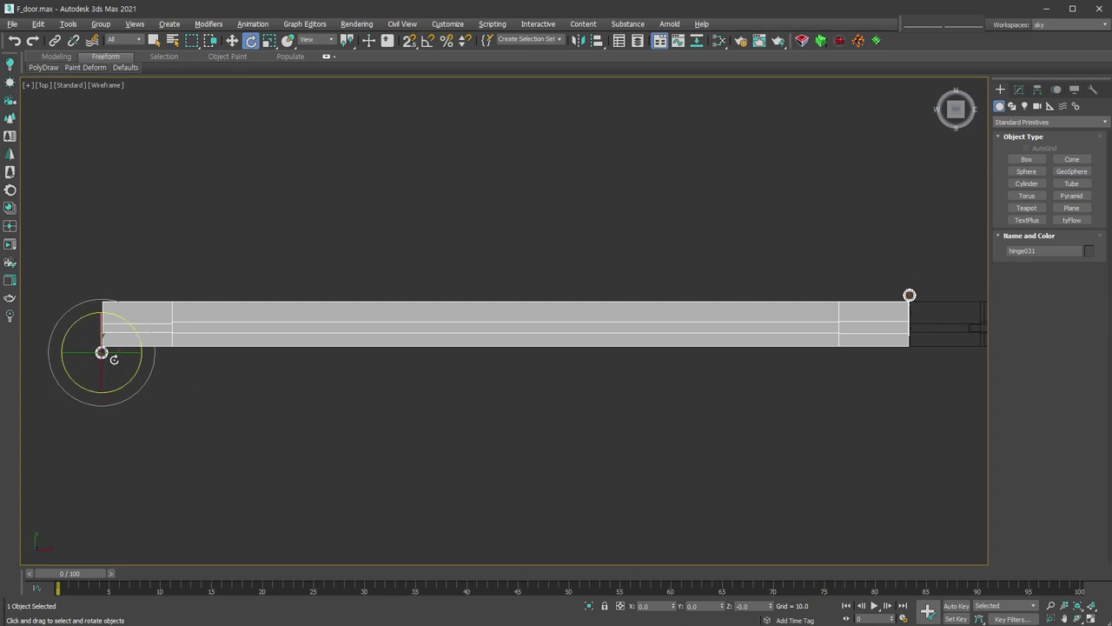
# Step: In Top view, rotate-test the first leaf about 56 degrees on its hinge
pyautogui.moveTo(141, 385); pyautogui.dragTo(198, 391)
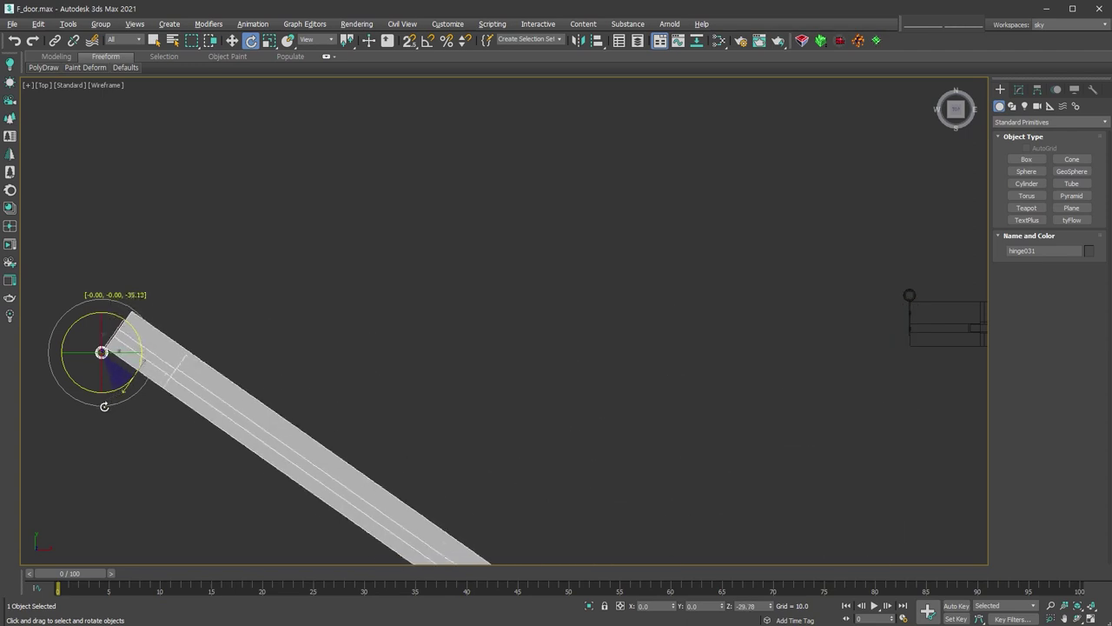
pyautogui.scroll(-4, 198, 391)
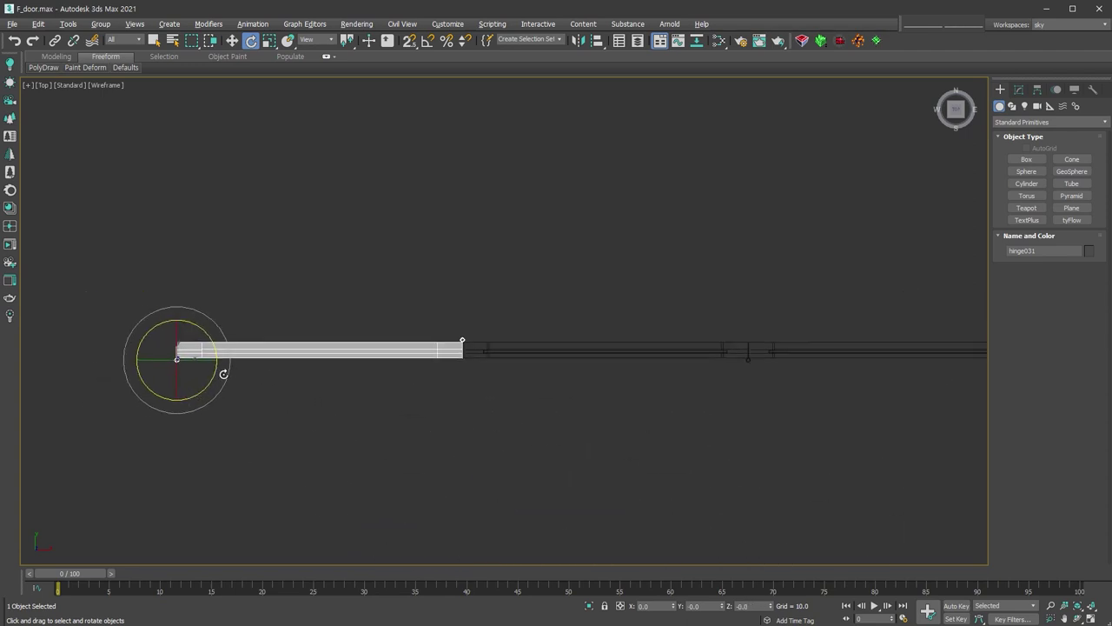
pyautogui.moveTo(211, 370)
pyautogui.mouseDown()
pyautogui.moveTo(180, 433)
pyautogui.moveTo(208, 387)
pyautogui.mouseUp()
pyautogui.scroll(4, 174, 362)
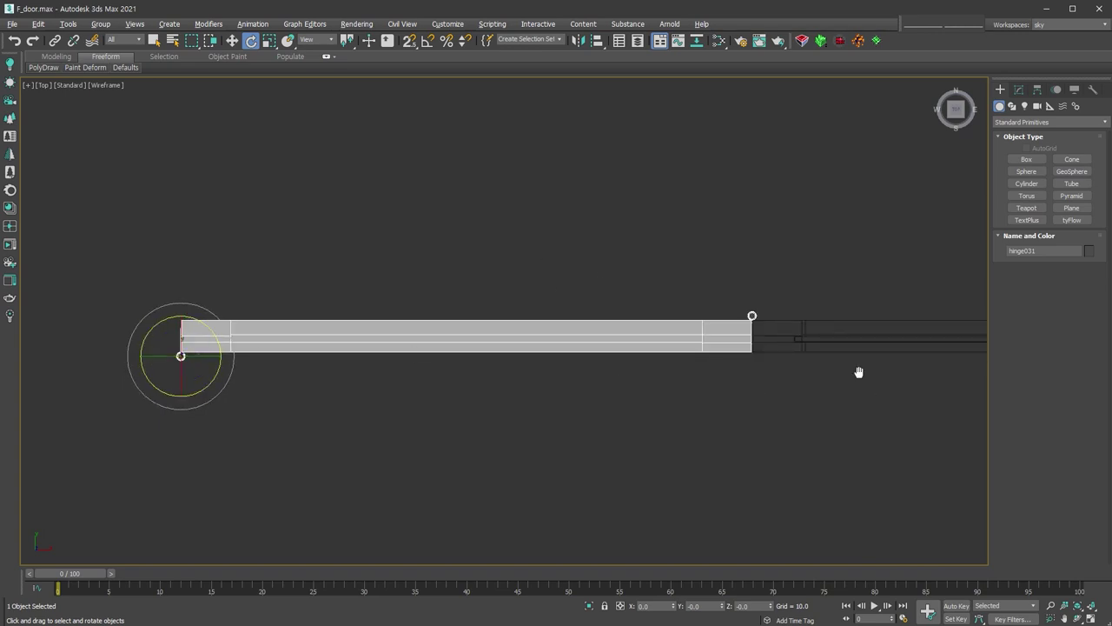
# Step: Check the pivots of hinge006_dn010, hinge028, hinge006_dn012 and end piece hinge030
pyautogui.moveTo(894, 379); pyautogui.dragTo(584, 376, button='middle')
pyautogui.click(654, 329)
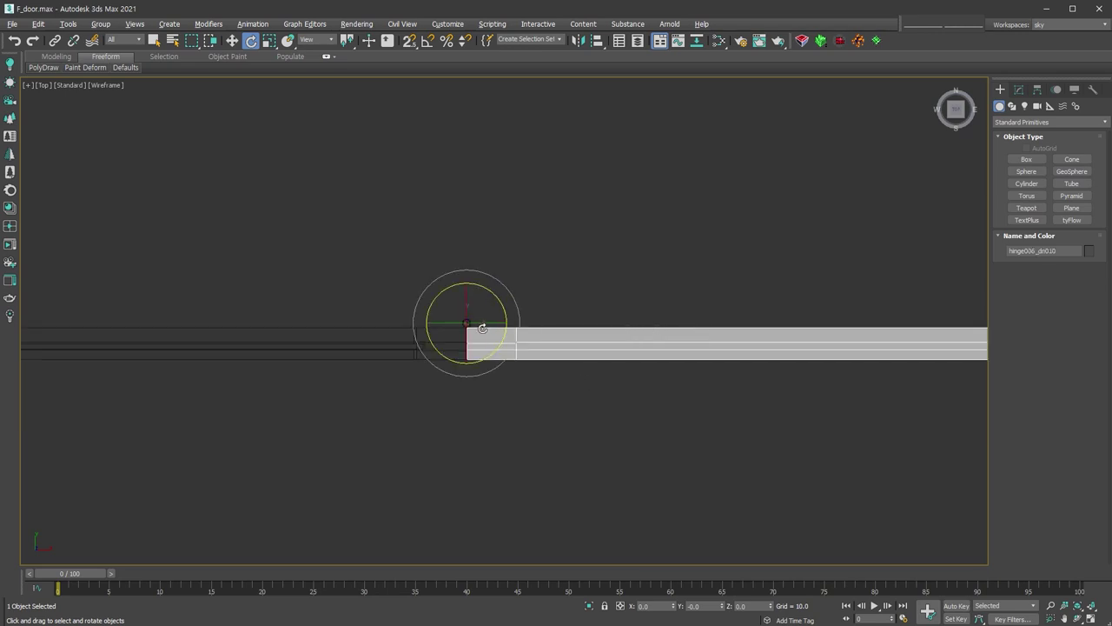
pyautogui.scroll(5, 470, 329)
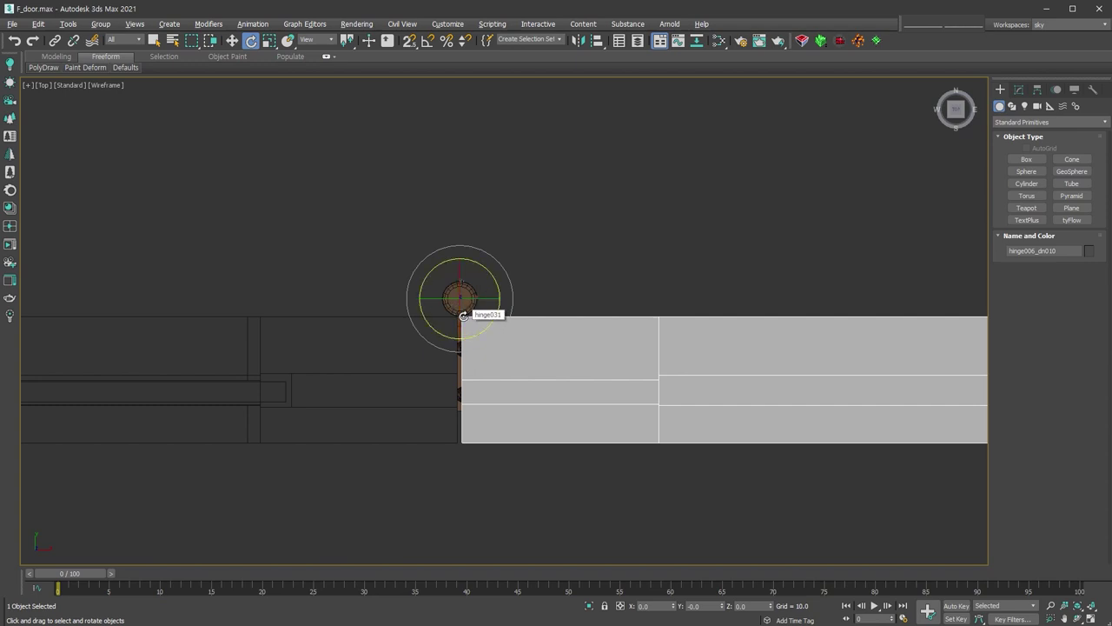
pyautogui.scroll(-5, 702, 367)
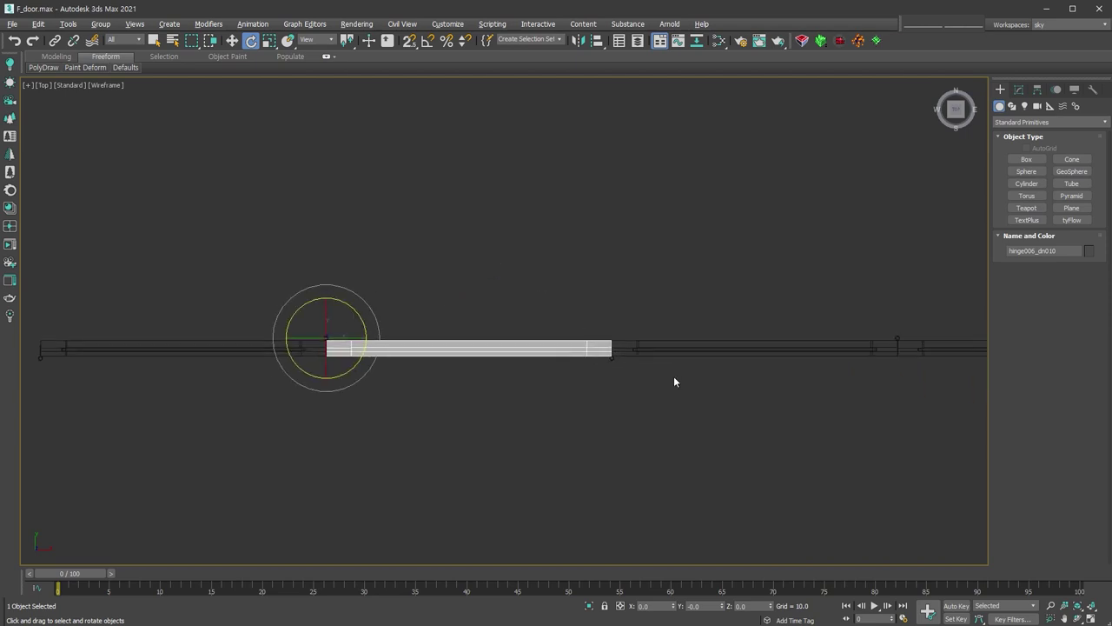
pyautogui.scroll(-2, 704, 352)
pyautogui.click(706, 344)
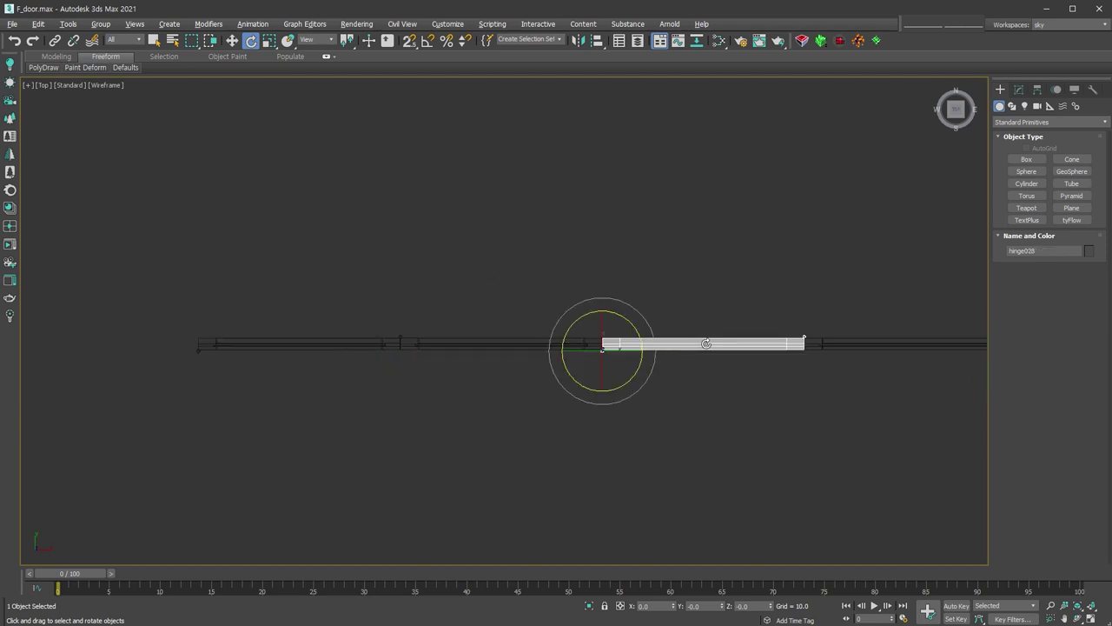
pyautogui.click(891, 342)
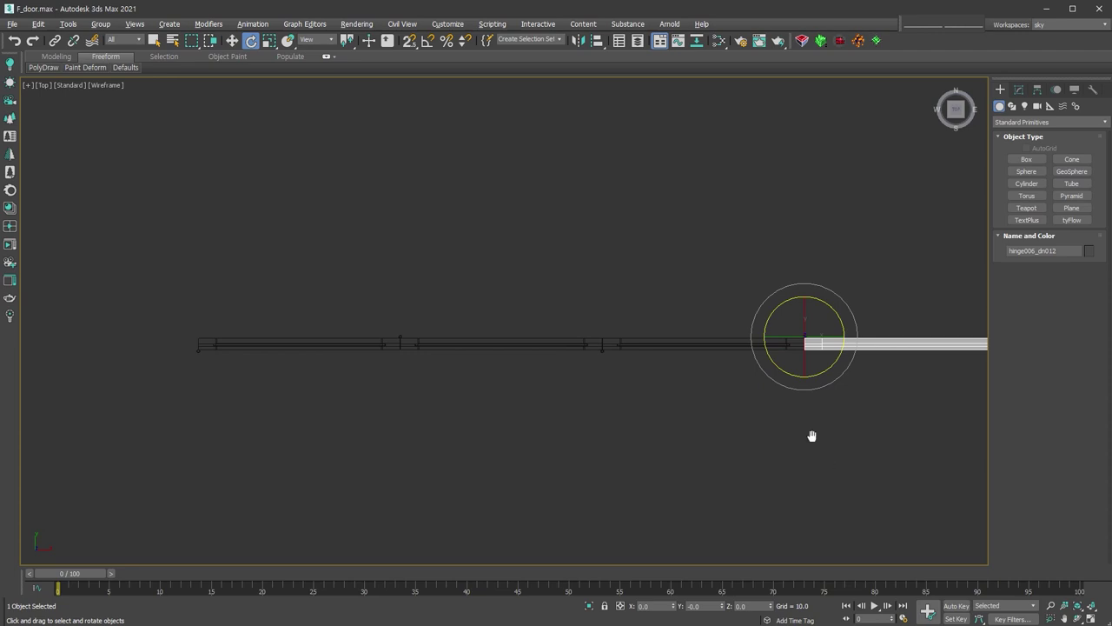
pyautogui.moveTo(812, 436); pyautogui.dragTo(726, 372, button='middle')
pyautogui.click(720, 328)
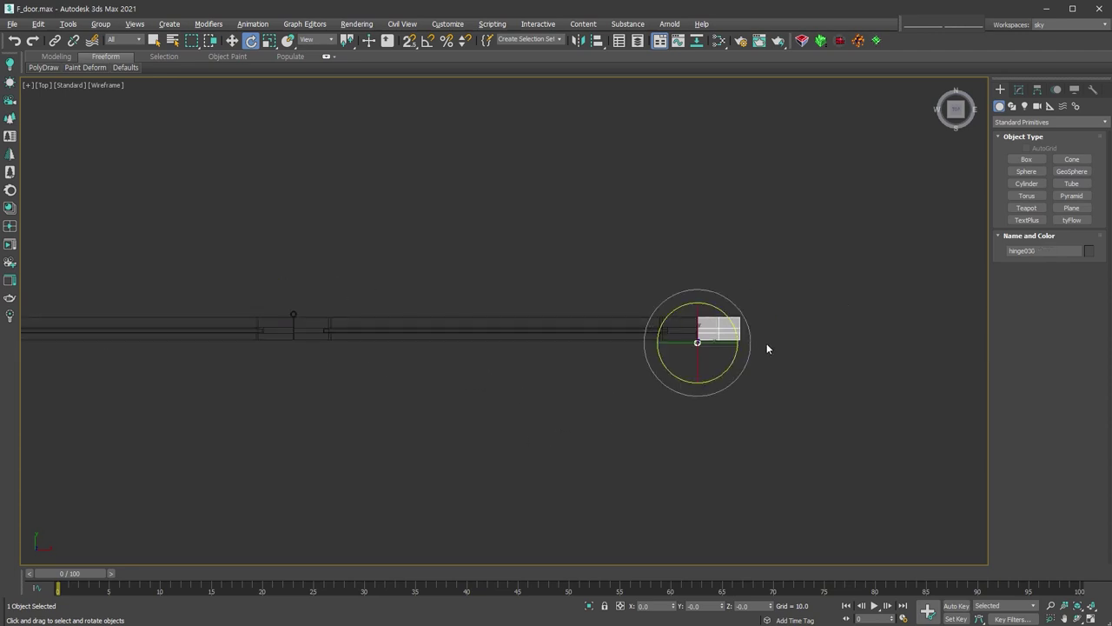
# Step: Orbit back to a tilted 3D view and switch to Move
pyautogui.moveTo(767, 343)
pyautogui.keyDown('alt'); pyautogui.mouseDown(button='middle')
pyautogui.moveTo(576, 385)
pyautogui.moveTo(729, 397)
pyautogui.moveTo(544, 318)
pyautogui.moveTo(516, 371)
pyautogui.mouseUp(button='middle'); pyautogui.keyUp('alt')
pyautogui.scroll(-3, 545, 318)
pyautogui.rightClick(566, 304)
pyautogui.click(578, 310)
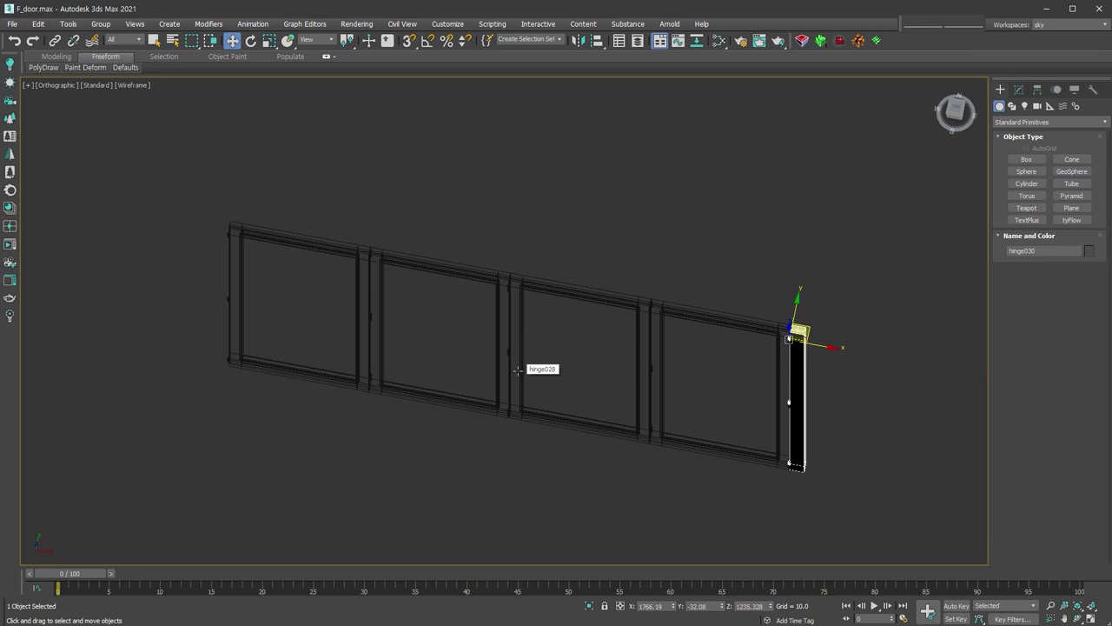
# Step: With Select and Link, link end piece hinge030 to its neighbouring leaf and continue along the chain
pyautogui.moveTo(518, 370)
pyautogui.keyDown('alt'); pyautogui.mouseDown(button='middle')
pyautogui.moveTo(744, 390)
pyautogui.moveTo(746, 376)
pyautogui.mouseUp(button='middle'); pyautogui.keyUp('alt')
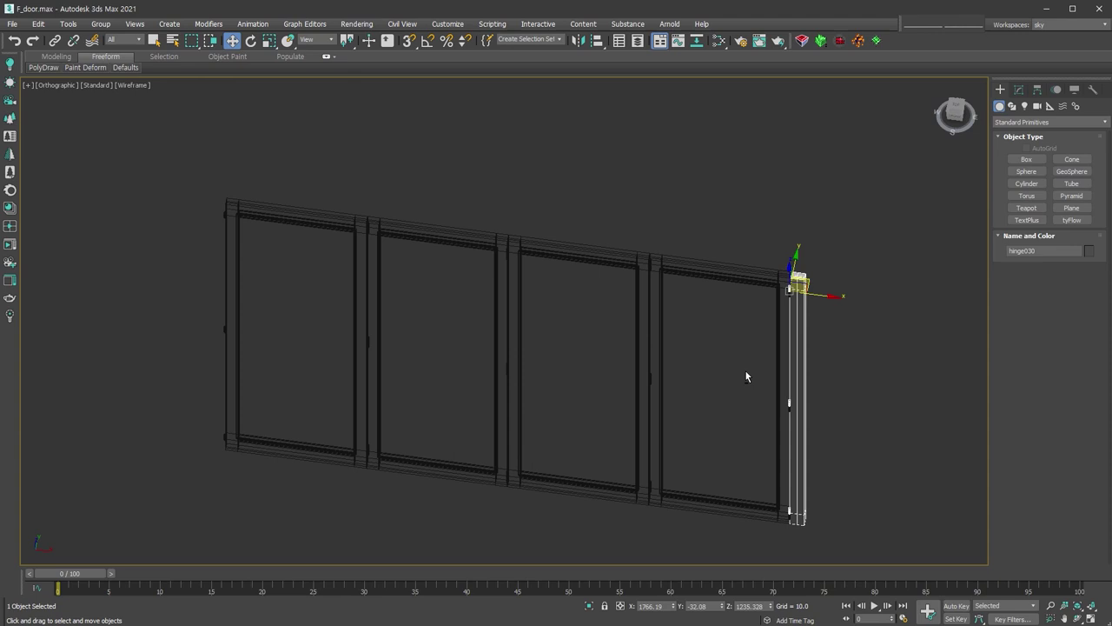
pyautogui.click(745, 377)
pyautogui.click(55, 40)
pyautogui.click(359, 220)
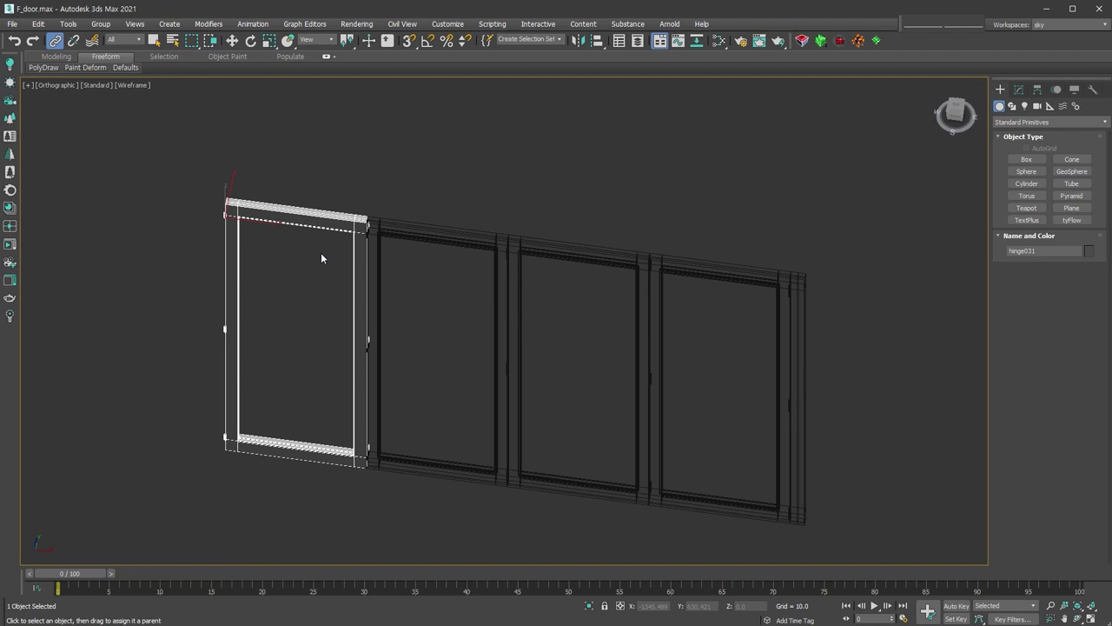
pyautogui.click(626, 157)
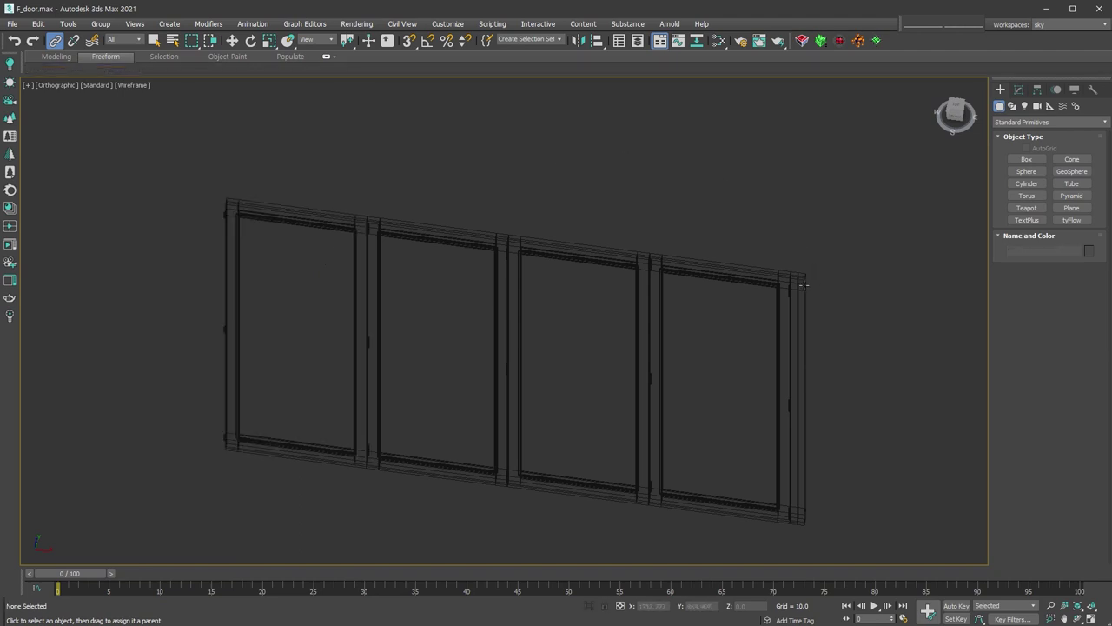
pyautogui.click(807, 290)
pyautogui.moveTo(807, 291)
pyautogui.mouseDown()
pyautogui.moveTo(610, 241)
pyautogui.moveTo(598, 252)
pyautogui.moveTo(424, 237)
pyautogui.mouseUp()
pyautogui.click(581, 249)
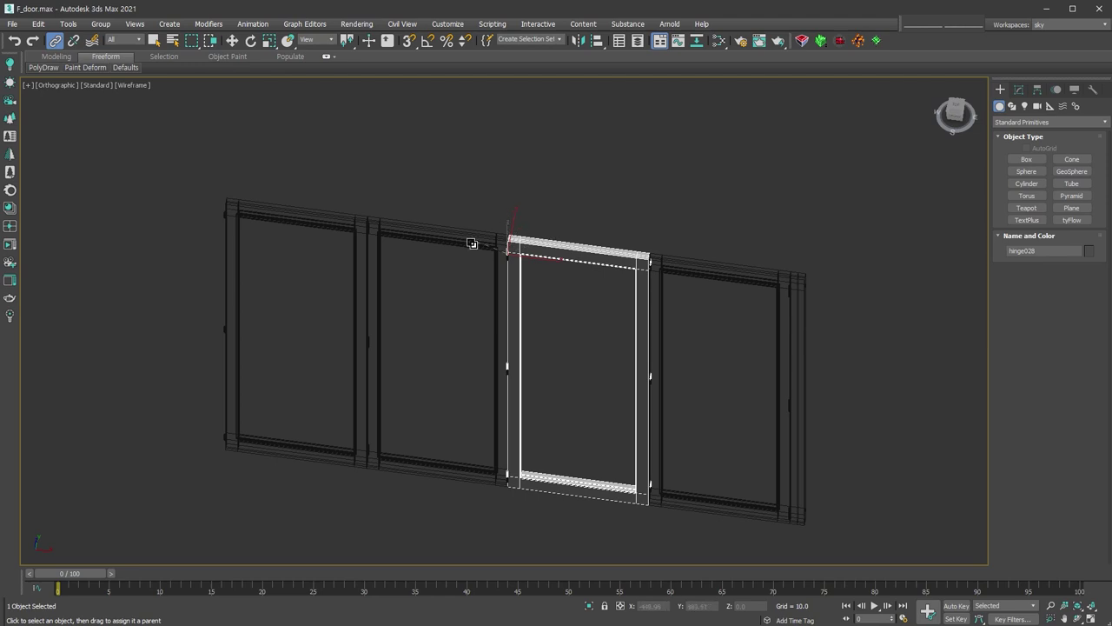
# Step: With Angle Snap on, rotate hinge031 -20° on Z and hinge006_dn010 back +20°
pyautogui.click(276, 215)
pyautogui.rightClick(284, 211)
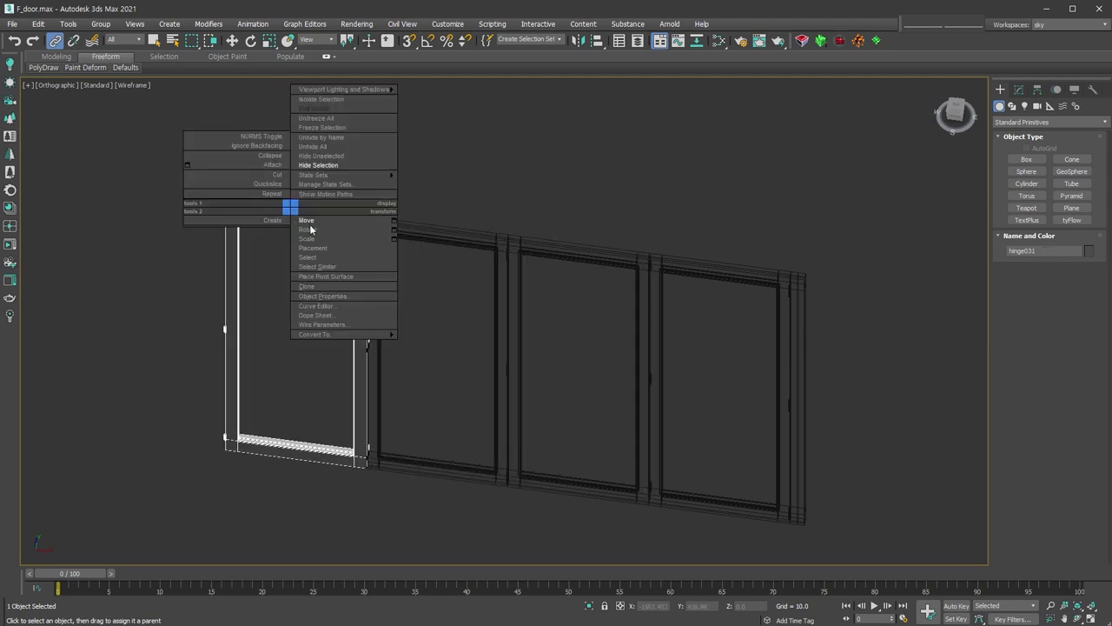
pyautogui.click(310, 226)
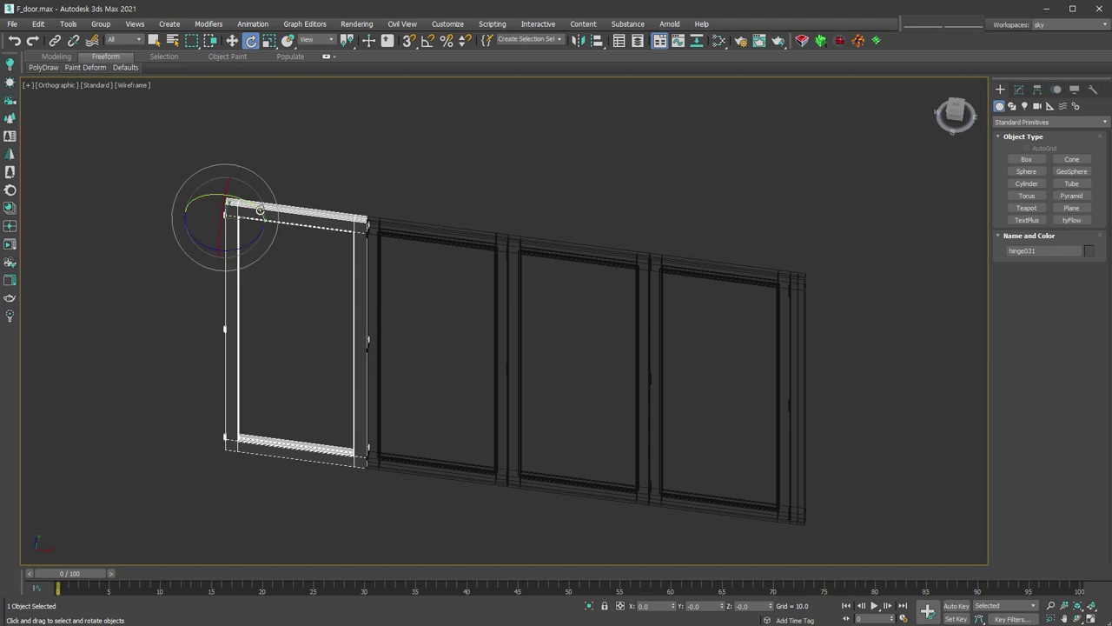
pyautogui.moveTo(238, 246); pyautogui.dragTo(235, 250)
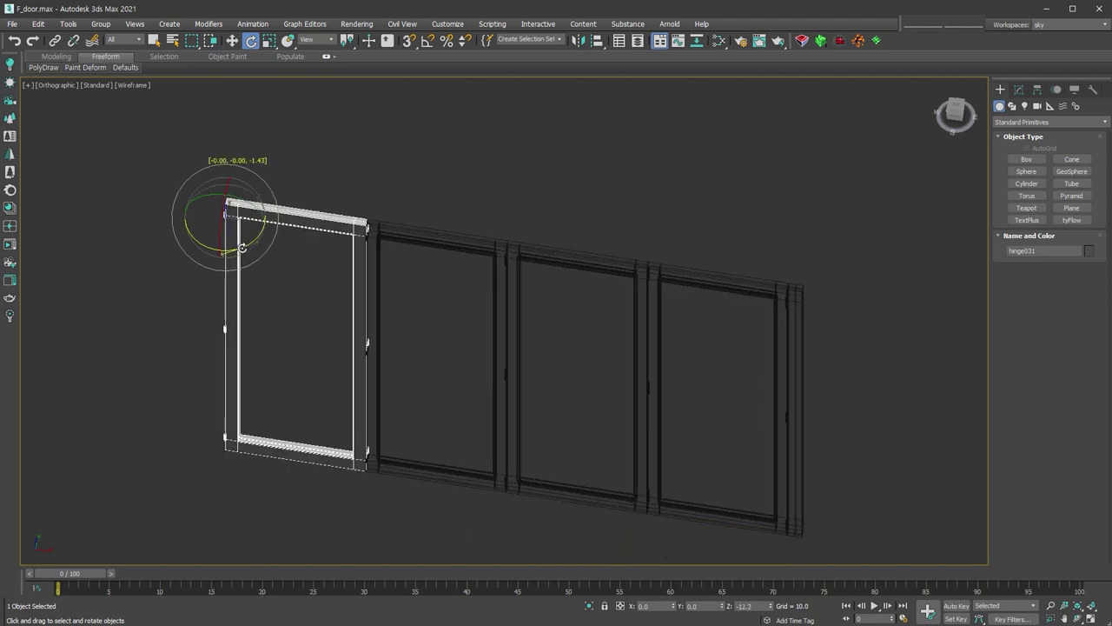
pyautogui.moveTo(235, 251); pyautogui.dragTo(230, 243)
pyautogui.press('a')
pyautogui.moveTo(317, 273); pyautogui.dragTo(323, 258, button='middle')
pyautogui.moveTo(246, 209); pyautogui.dragTo(236, 235)
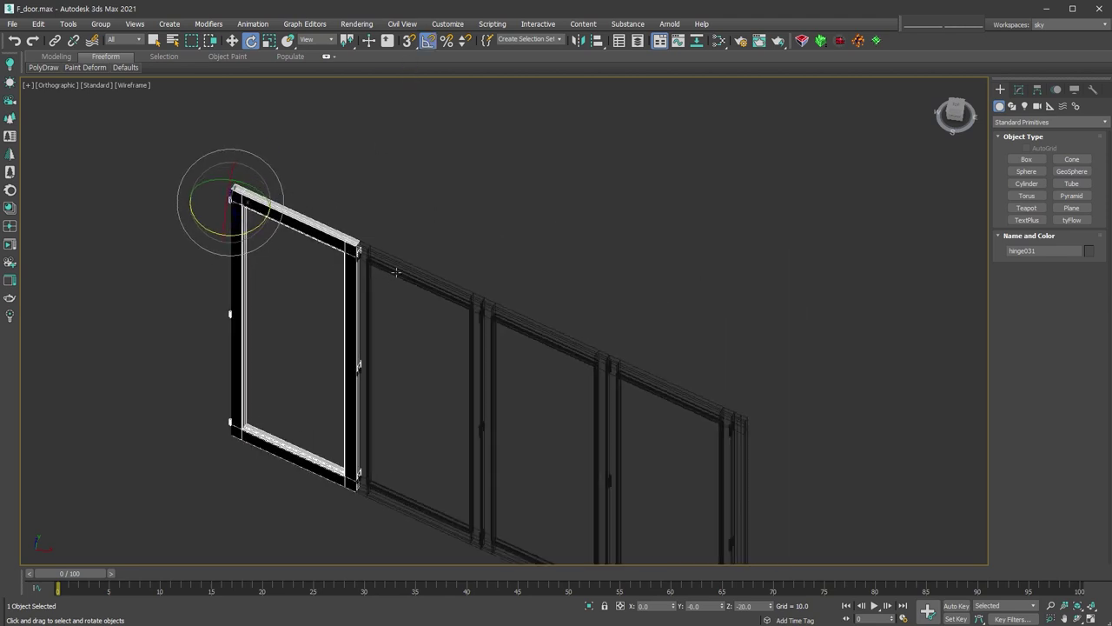
pyautogui.click(387, 274)
pyautogui.moveTo(388, 273); pyautogui.dragTo(398, 278)
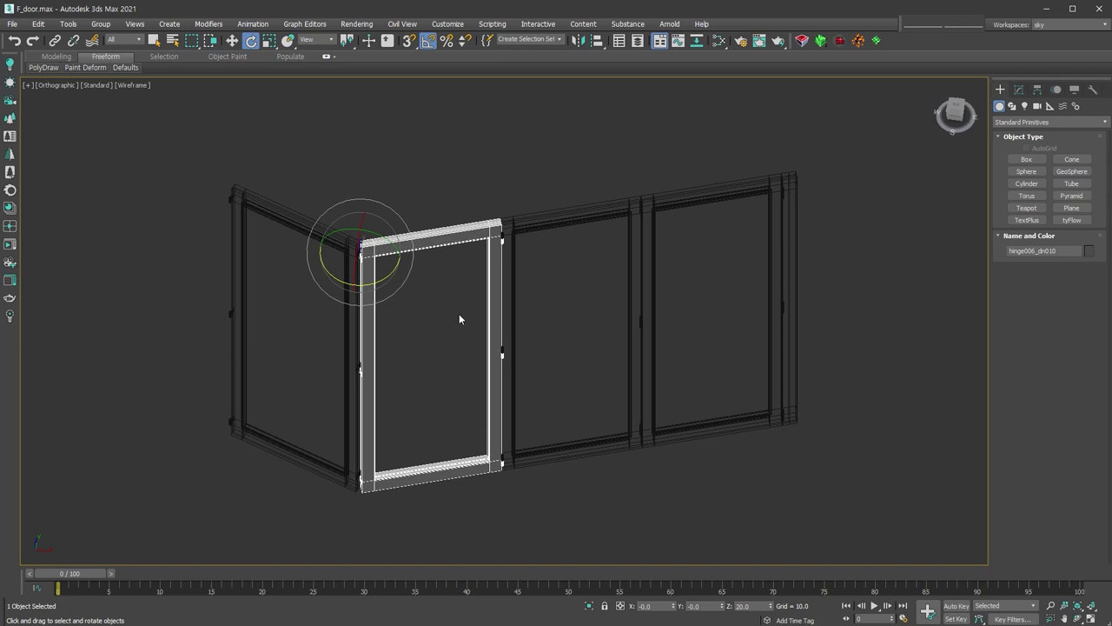
# Step: In Top view, draw a long Plane strip above the door
pyautogui.press('t')
pyautogui.press('z')
pyautogui.scroll(-4, 647, 295)
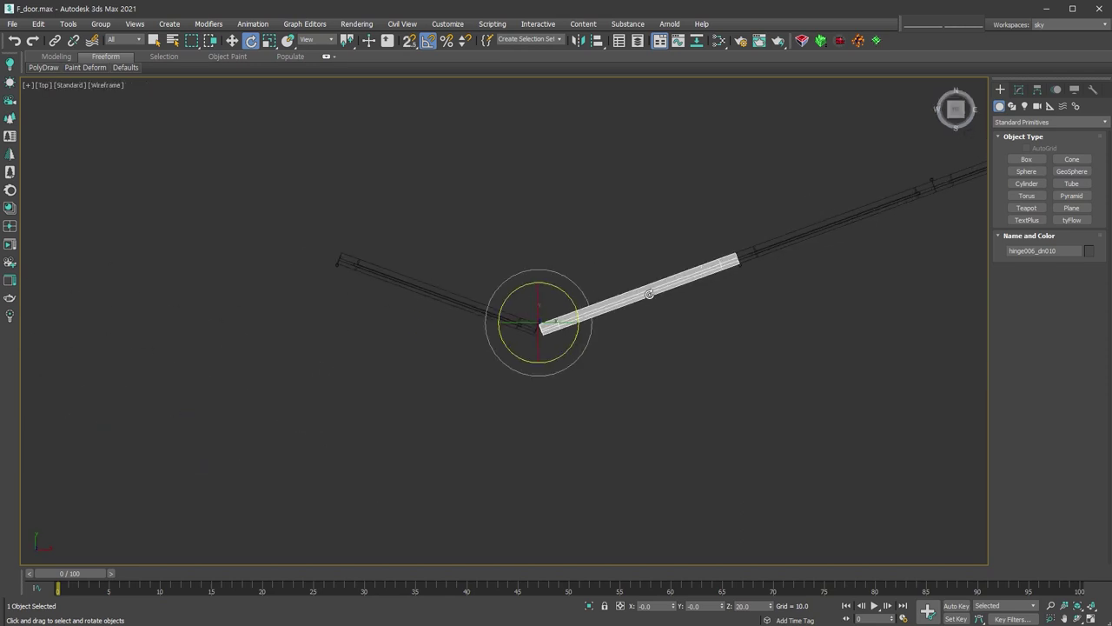
pyautogui.scroll(2, 646, 294)
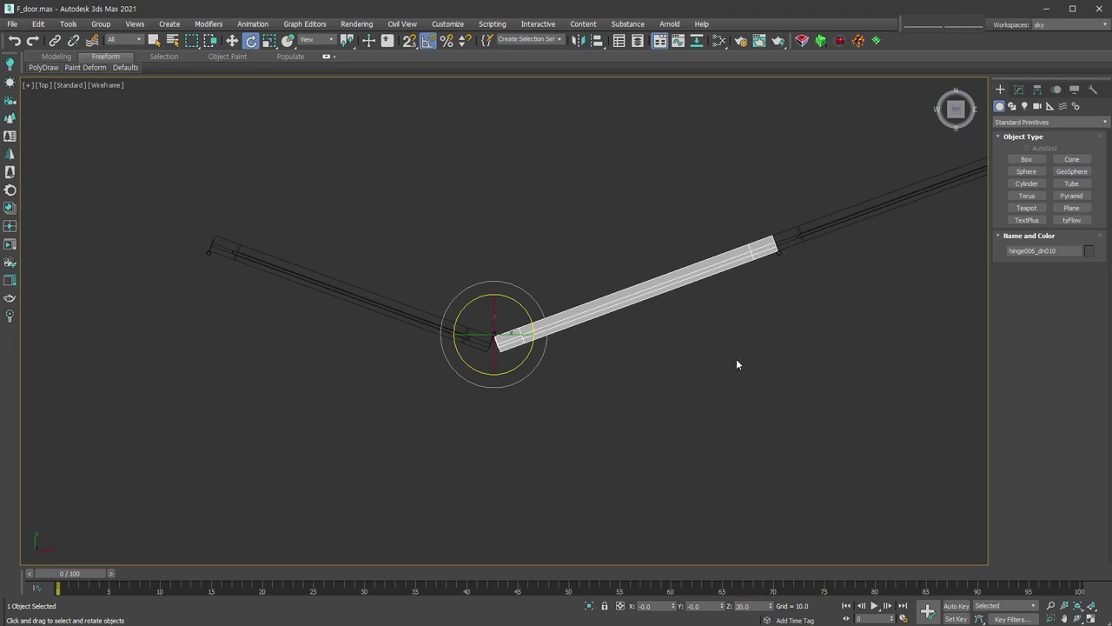
pyautogui.click(1071, 208)
pyautogui.moveTo(177, 248); pyautogui.dragTo(1087, 318)
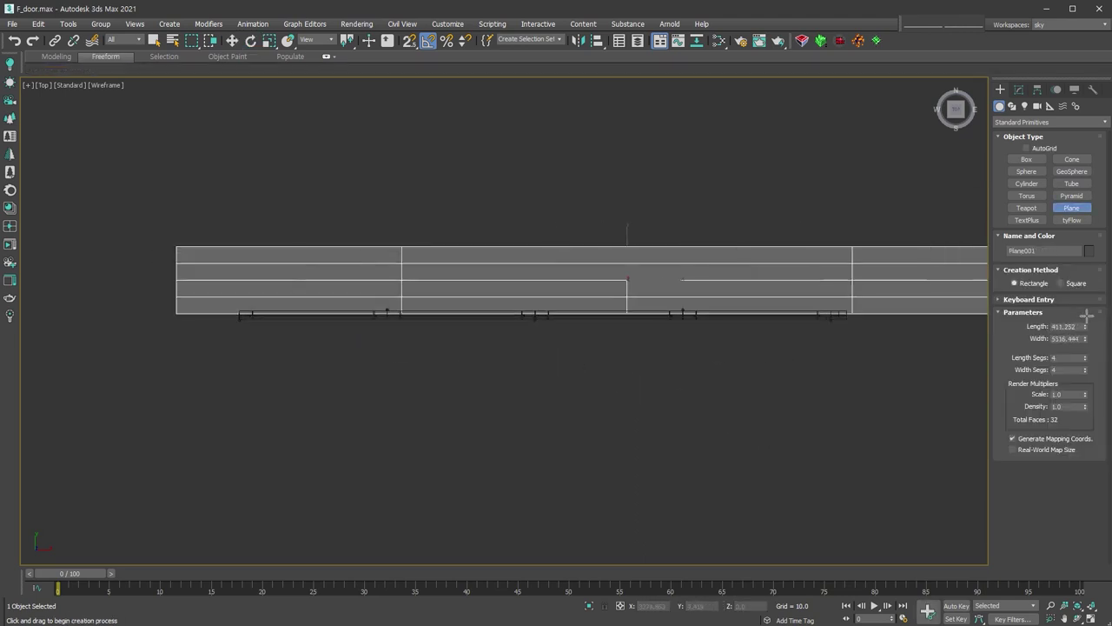
pyautogui.press('e')
# Step: Fold the first hinge about -20° and the second leaf the opposite way to 40°
pyautogui.click(268, 357)
pyautogui.scroll(4, 245, 307)
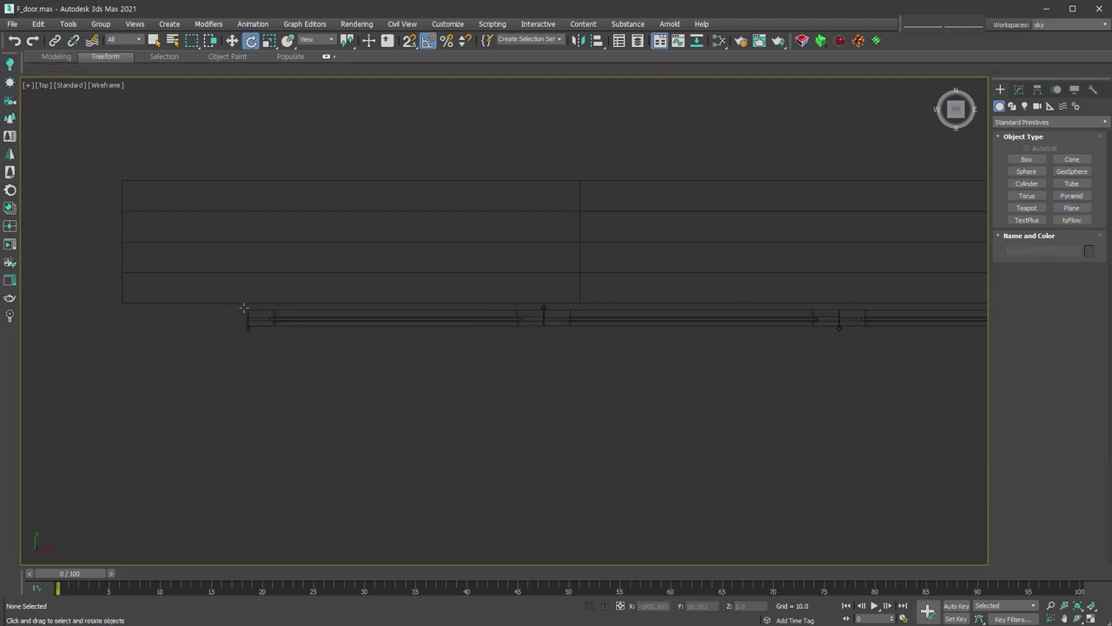
pyautogui.click(256, 319)
pyautogui.moveTo(275, 352); pyautogui.dragTo(269, 360)
pyautogui.click(552, 419)
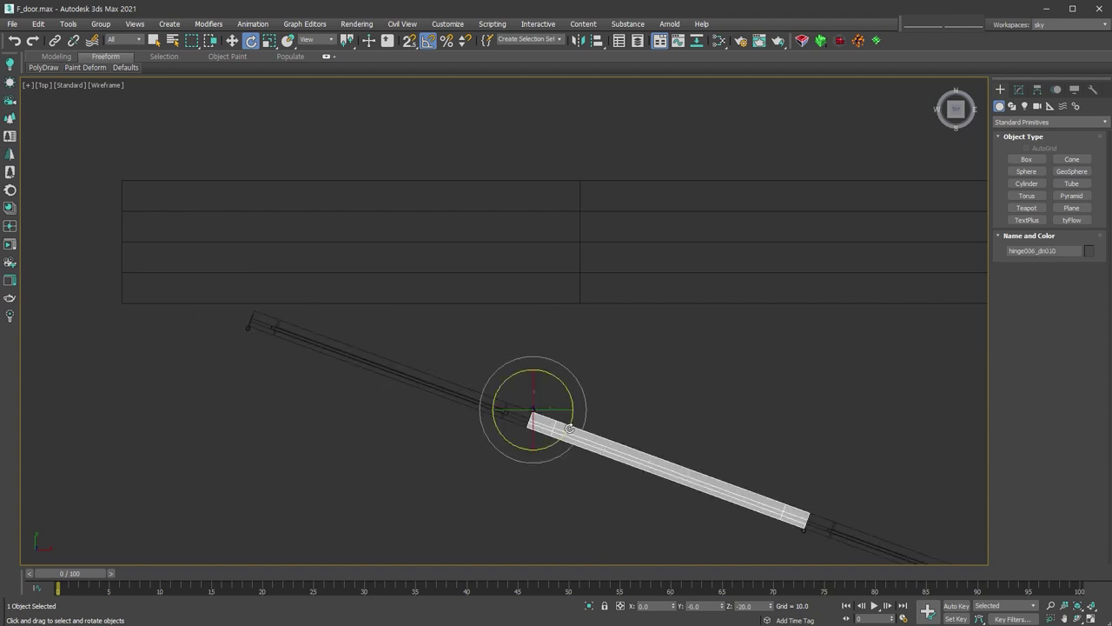
pyautogui.moveTo(571, 427); pyautogui.dragTo(581, 406)
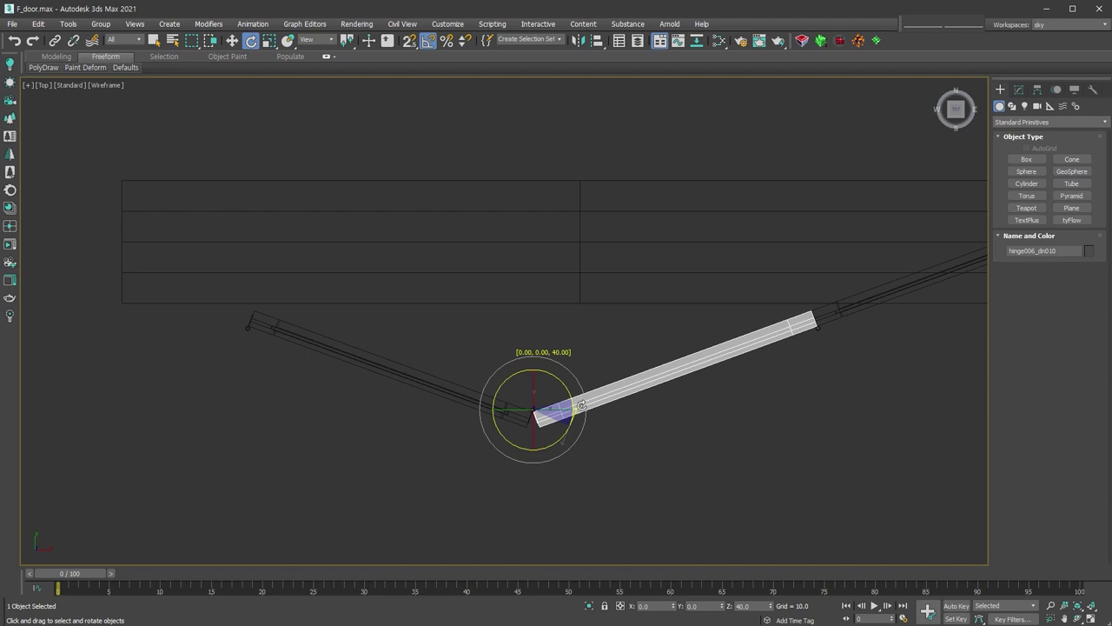
pyautogui.moveTo(580, 406); pyautogui.dragTo(580, 405)
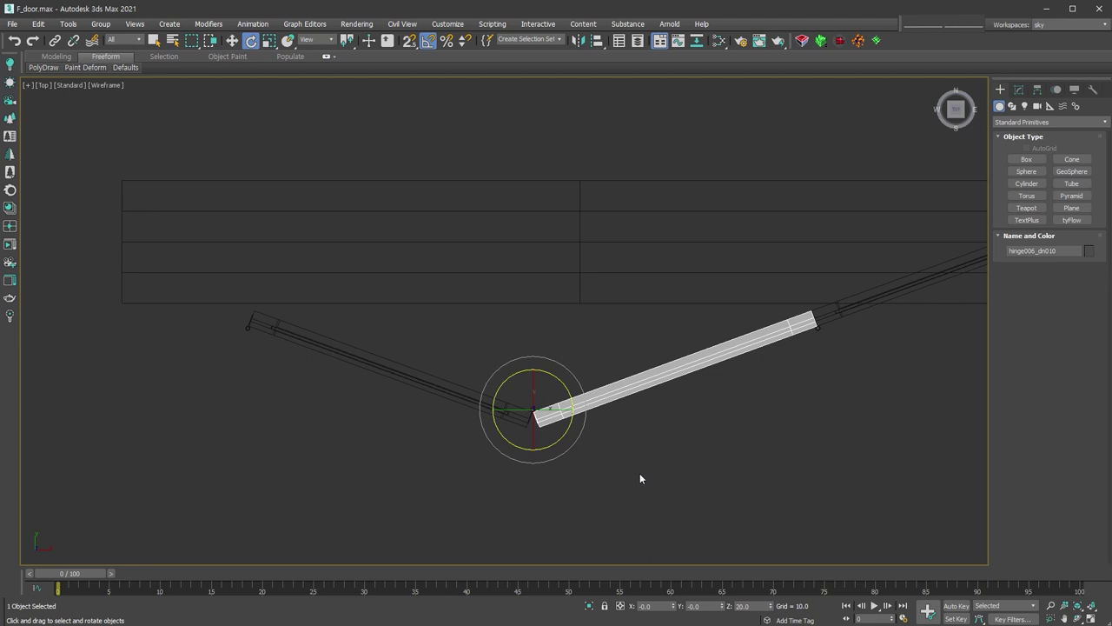
# Step: Rotate hinge028 -30° and hinge006_dn012 to 40°, then select end hinge hinge030
pyautogui.scroll(2, 686, 377)
pyautogui.moveTo(686, 377); pyautogui.dragTo(420, 388, button='middle')
pyautogui.click(658, 278)
pyautogui.moveTo(641, 345); pyautogui.dragTo(611, 373, button='middle')
pyautogui.moveTo(611, 373); pyautogui.dragTo(565, 385)
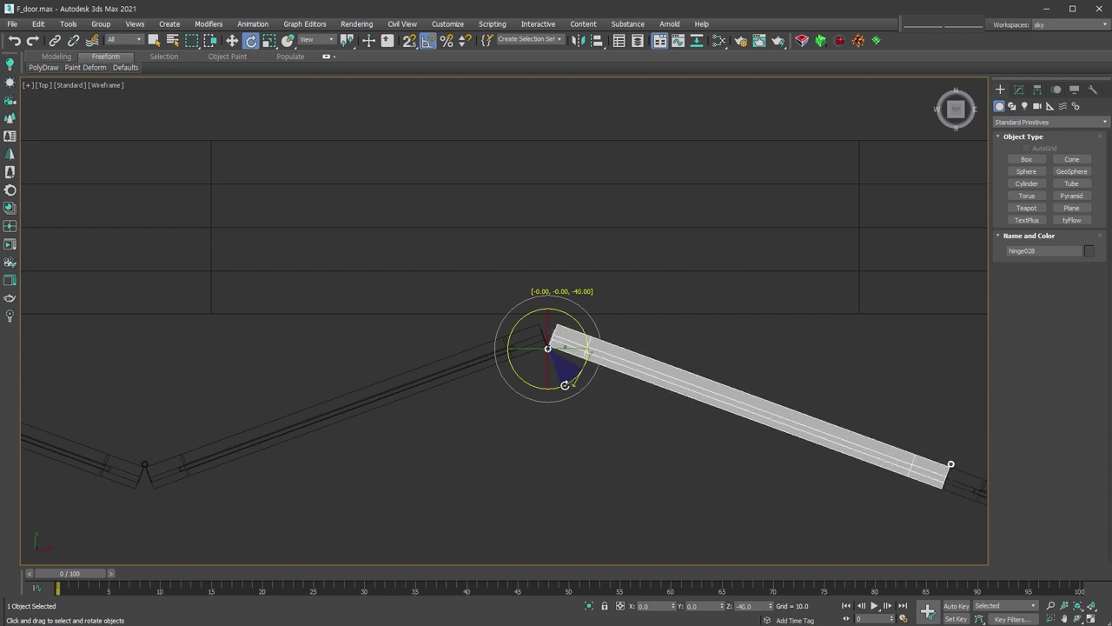
pyautogui.scroll(-2, 605, 458)
pyautogui.moveTo(605, 458); pyautogui.dragTo(571, 378, button='middle')
pyautogui.click(841, 430)
pyautogui.moveTo(784, 401); pyautogui.dragTo(797, 380)
pyautogui.moveTo(797, 380); pyautogui.dragTo(593, 386, button='middle')
pyautogui.click(758, 339)
# Step: Undo the test folds to flatten the door, then select Plane001
pyautogui.moveTo(385, 472); pyautogui.dragTo(594, 468, button='middle')
pyautogui.click(594, 468)
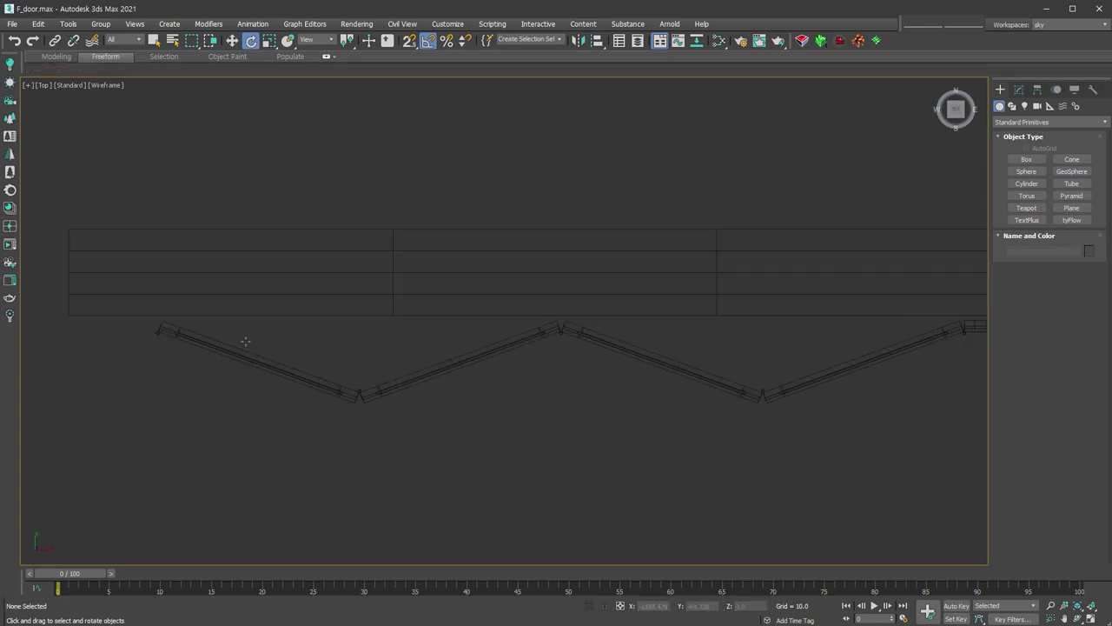
pyautogui.hotkey('ctrl', 'z')
pyautogui.hotkey('ctrl', 'z')
pyautogui.hotkey('ctrl', 'z')
pyautogui.hotkey('ctrl', 'z')
pyautogui.hotkey('ctrl', 'z')
pyautogui.click(647, 415)
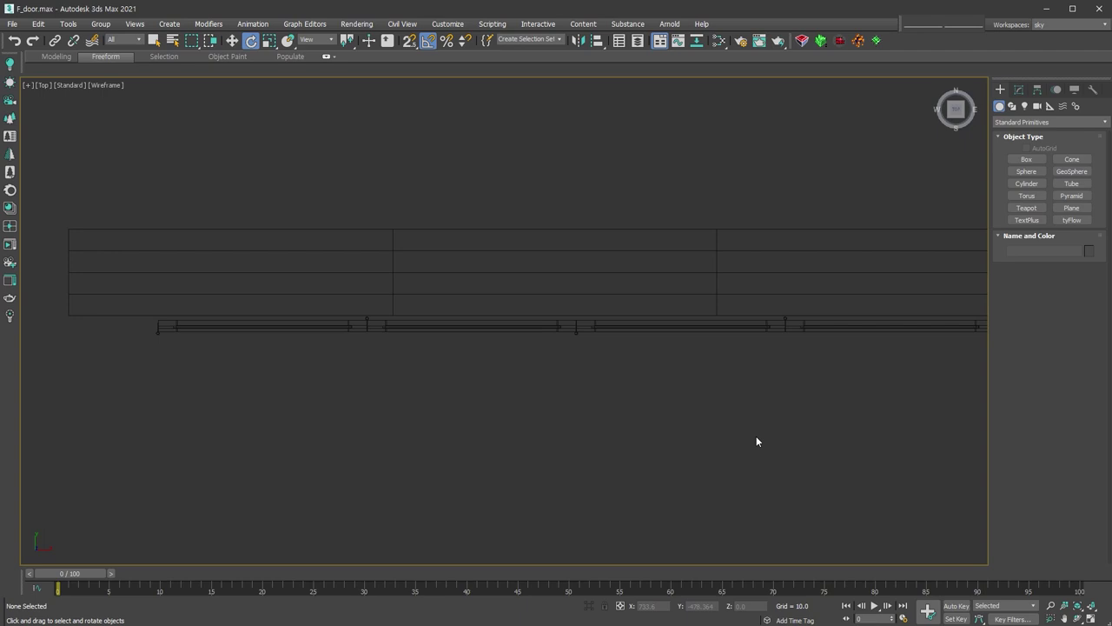
pyautogui.click(577, 252)
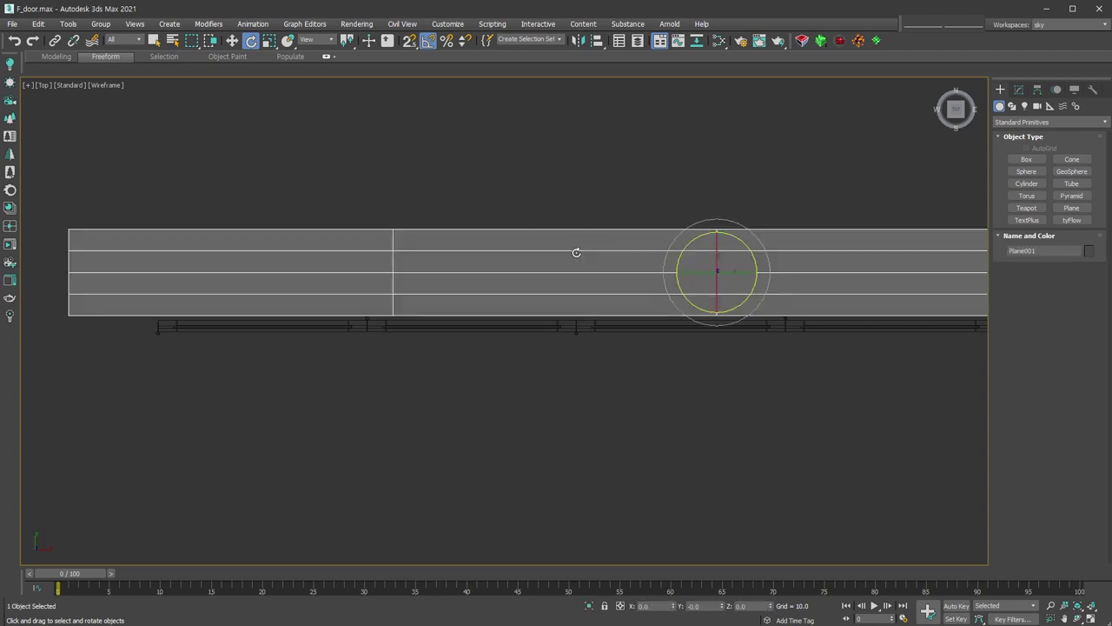
# Step: Delete Plane001, orbit to a 3D view, and test-rotate hinge031 -25° then cancel
pyautogui.press('Delete')
pyautogui.keyDown('alt'); pyautogui.moveTo(576, 252); pyautogui.dragTo(520, 290, button='middle'); pyautogui.keyUp('alt')
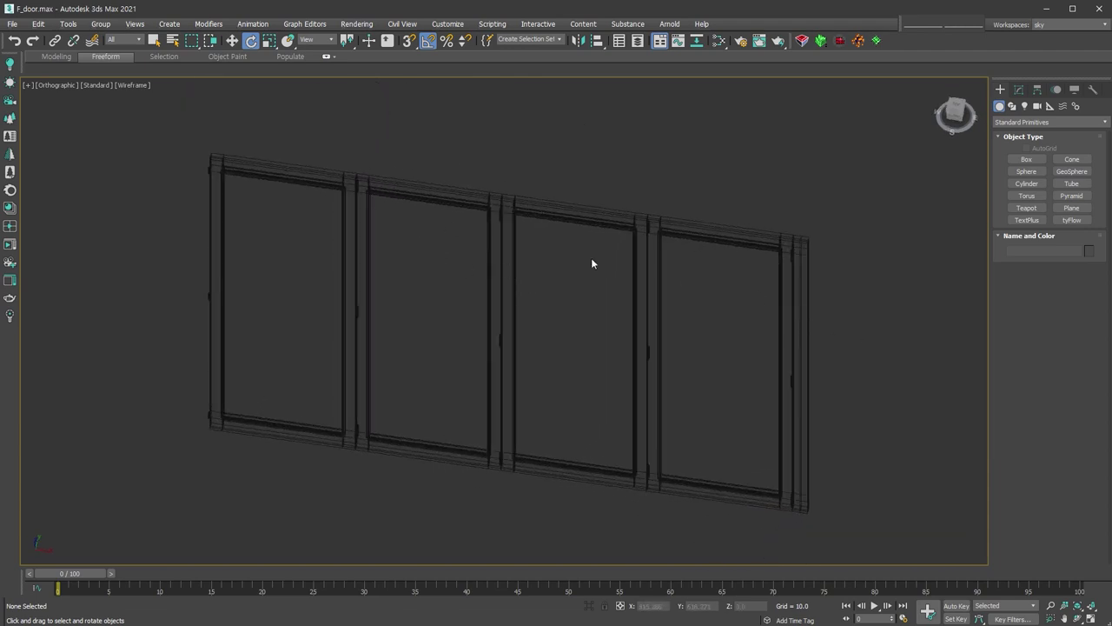
pyautogui.click(300, 173)
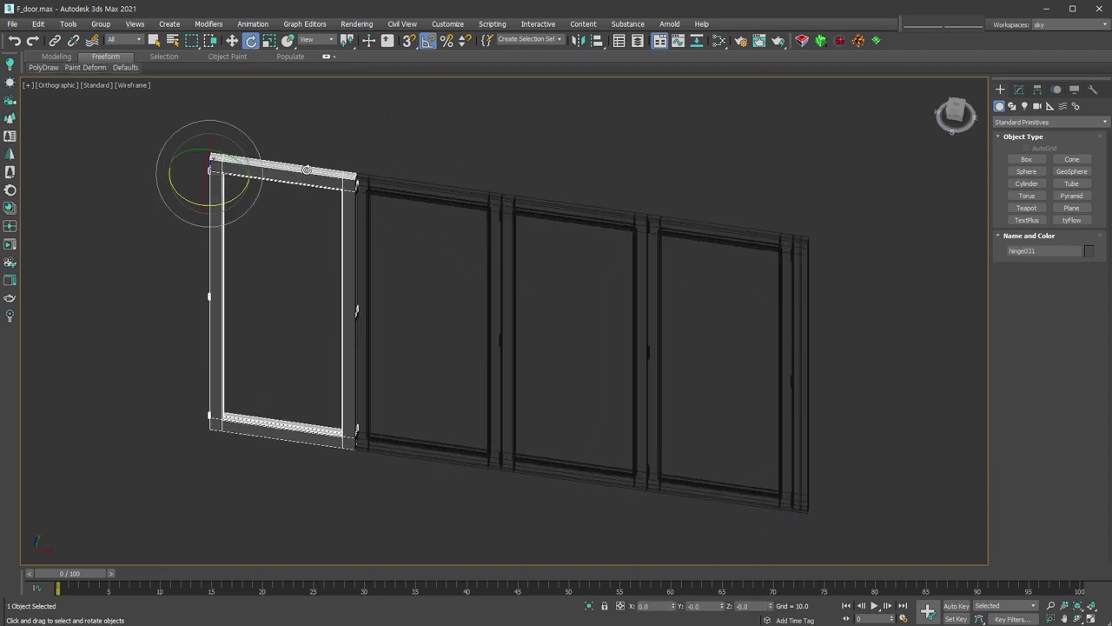
pyautogui.moveTo(233, 197); pyautogui.dragTo(219, 203)
pyautogui.rightClick(219, 203)
# Step: Select hinge031 and bring up its quad menu
pyautogui.click(412, 188)
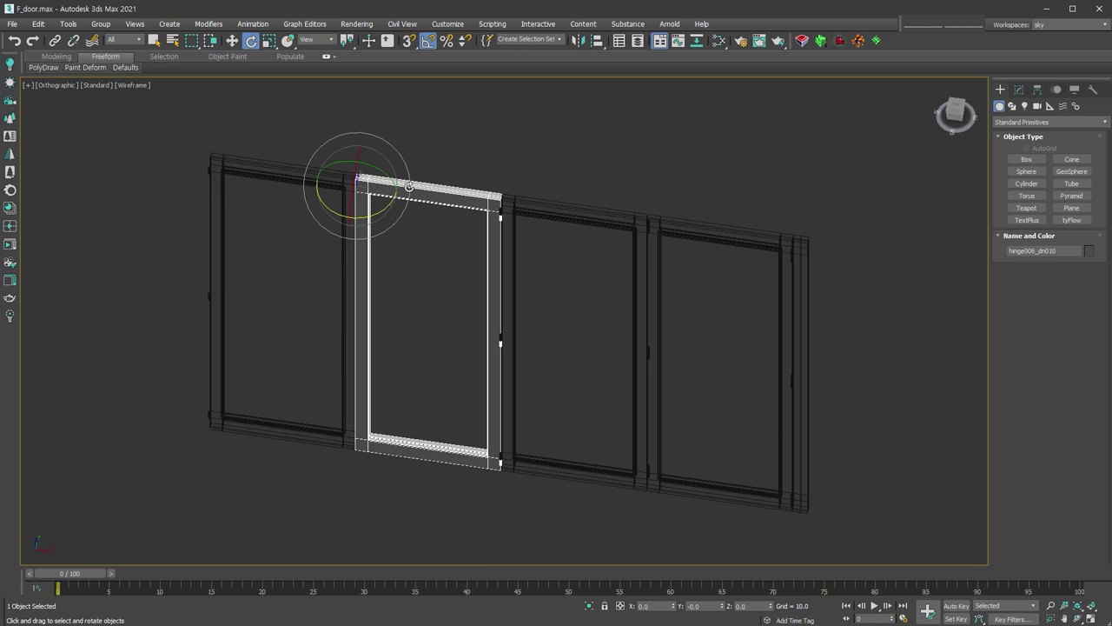
pyautogui.click(315, 176)
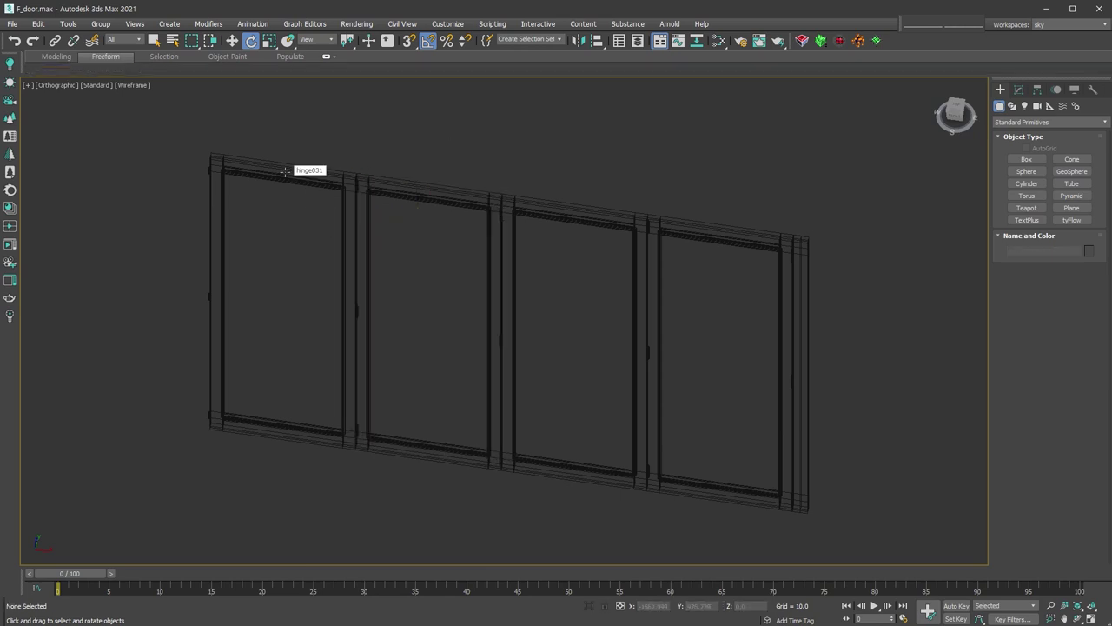
pyautogui.click(285, 171)
pyautogui.rightClick(284, 169)
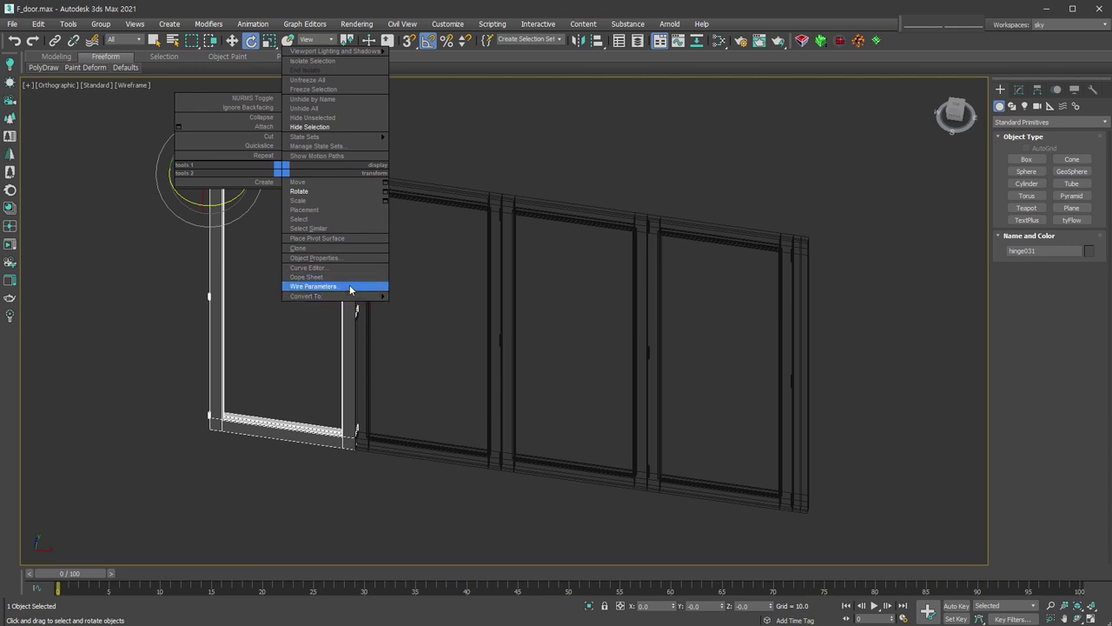
# Step: Wire hinge031's Transform > Rotation > Z Rotation to hinge006_dn010's Z Rotation
pyautogui.click(349, 285)
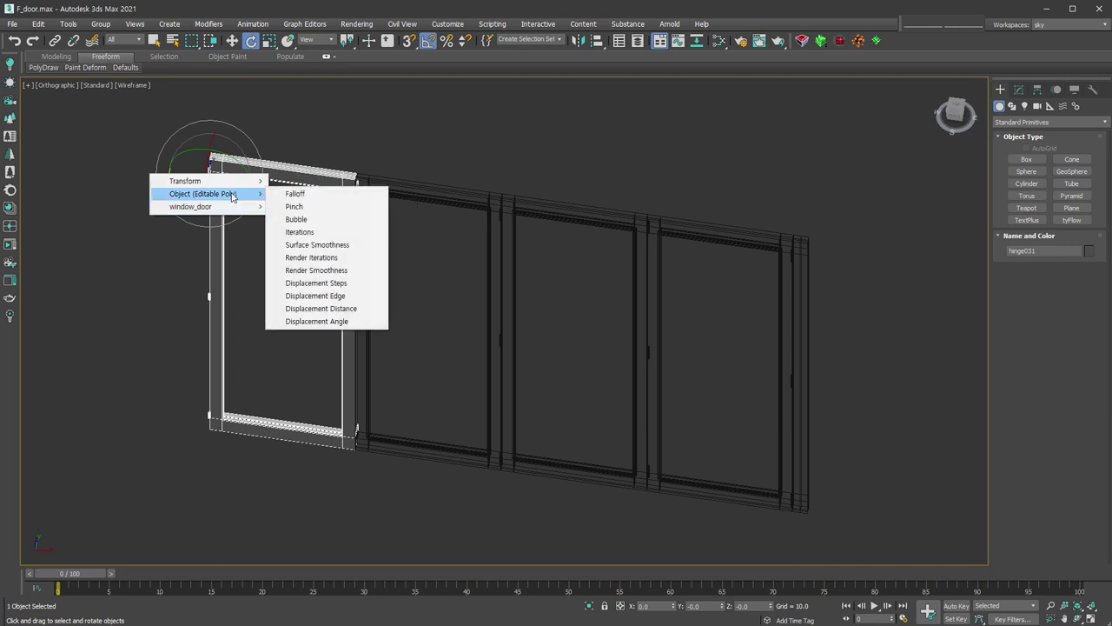
pyautogui.moveTo(204, 181)
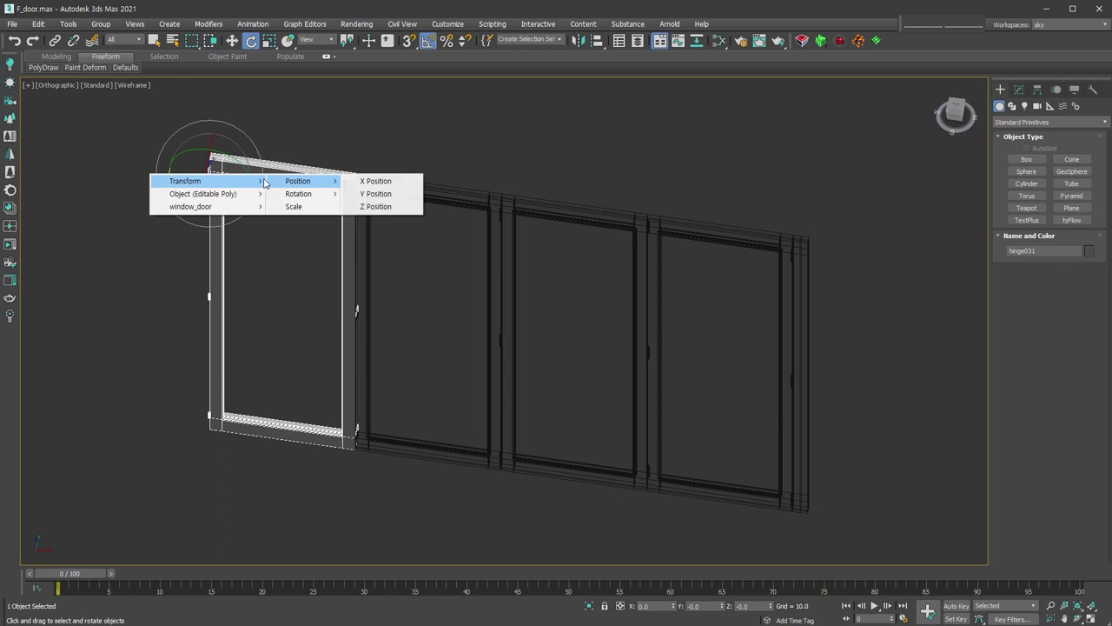
pyautogui.moveTo(298, 194)
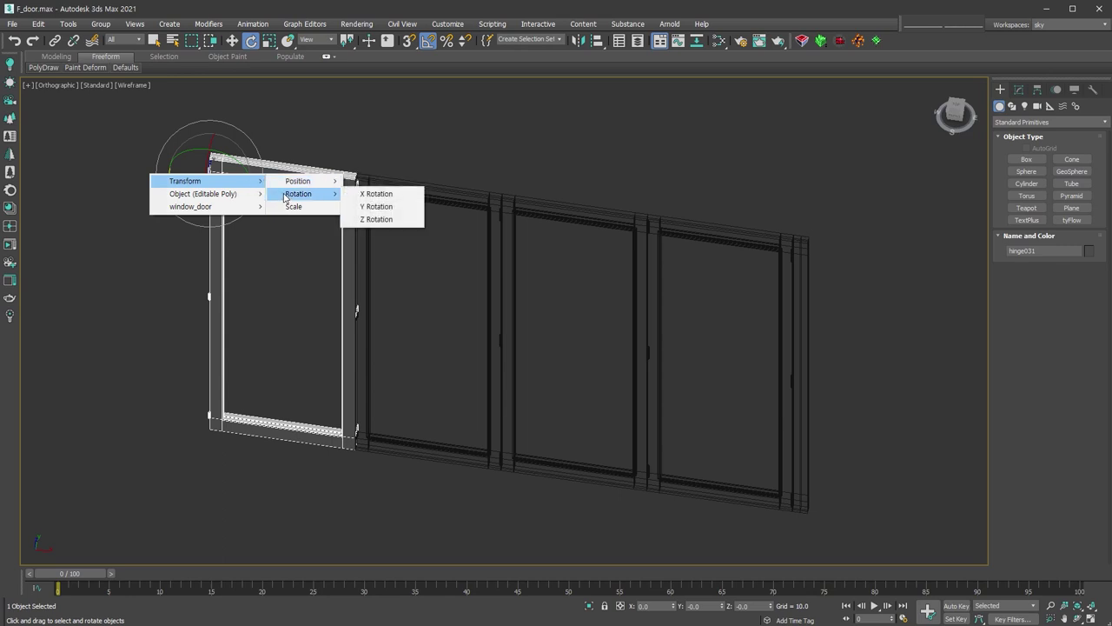
pyautogui.click(387, 223)
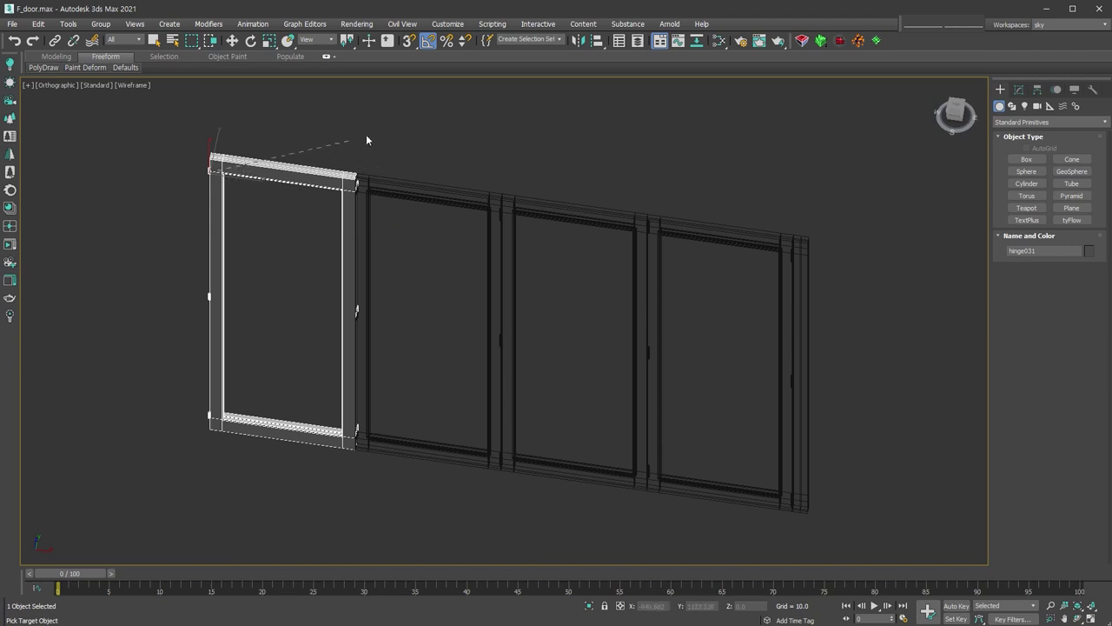
pyautogui.click(439, 191)
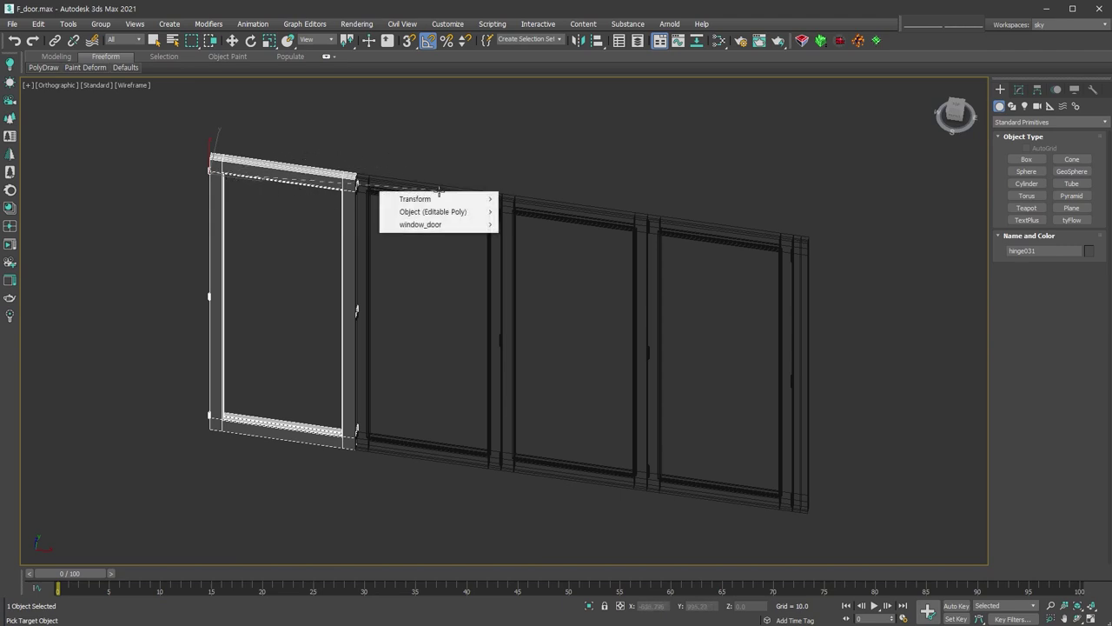
pyautogui.moveTo(426, 199)
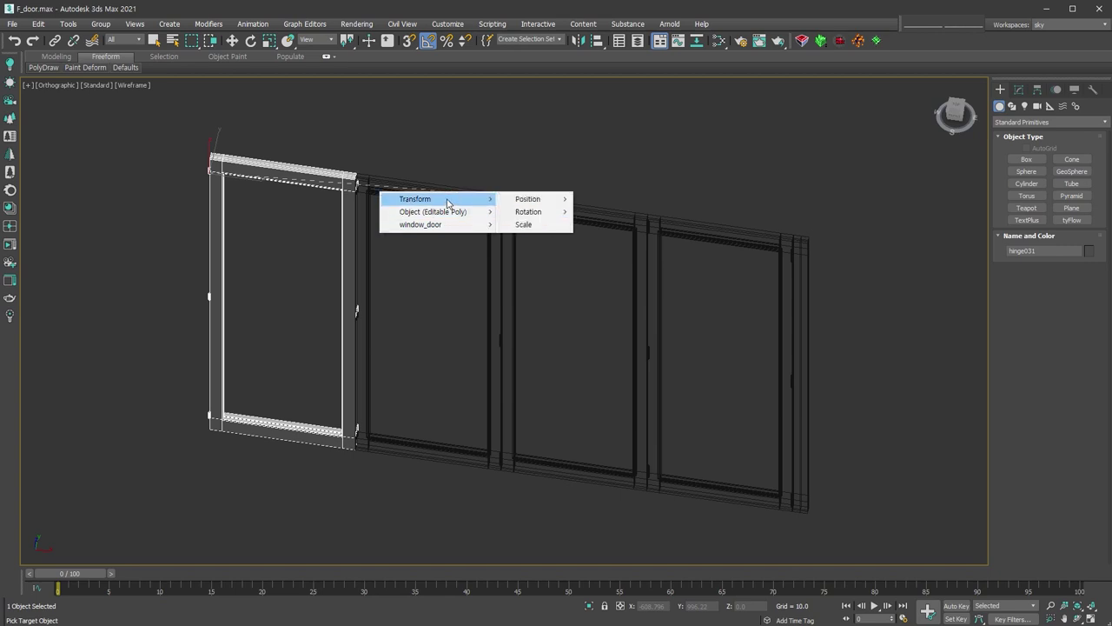
pyautogui.moveTo(528, 211)
pyautogui.click(620, 238)
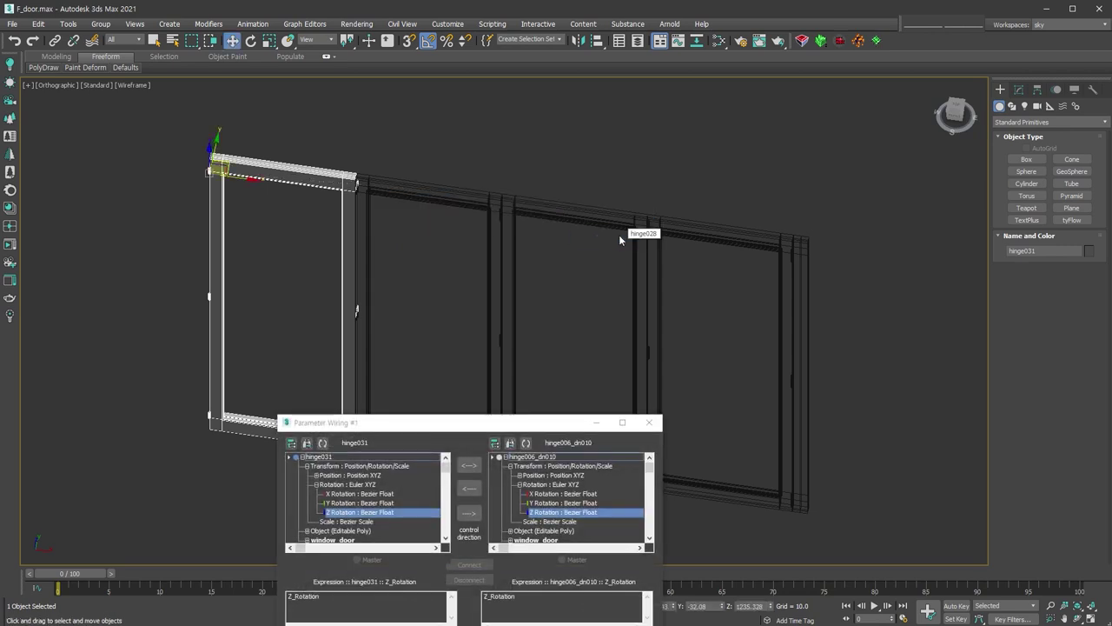
# Step: Set the wiring to one-way from hinge031 to hinge006_dn010 and connect the Z rotations
pyautogui.moveTo(396, 424); pyautogui.dragTo(384, 218)
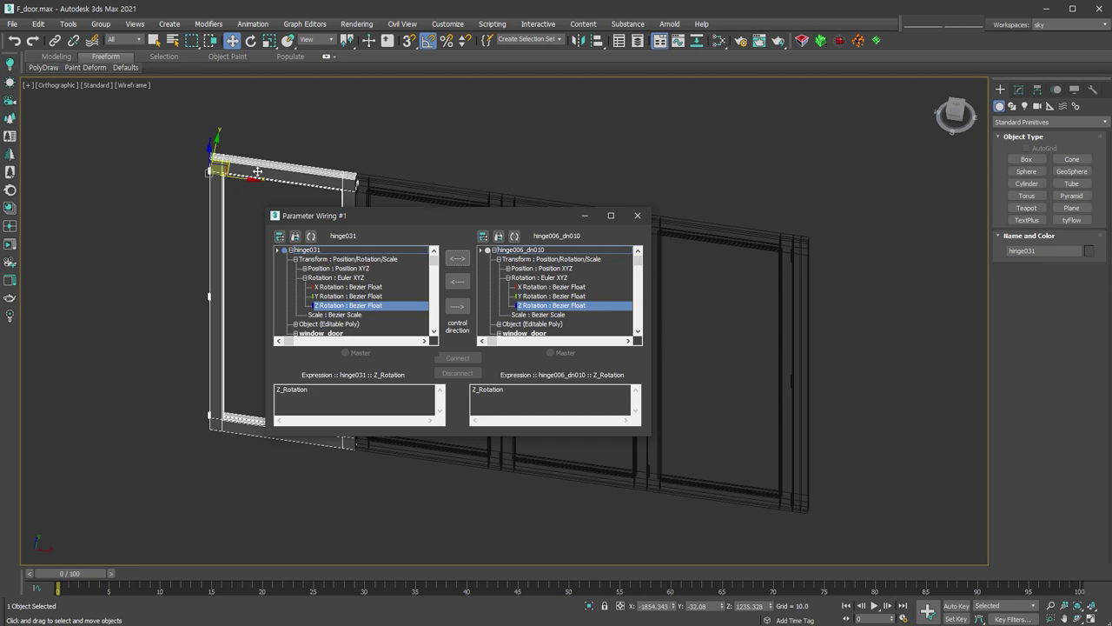
pyautogui.click(458, 307)
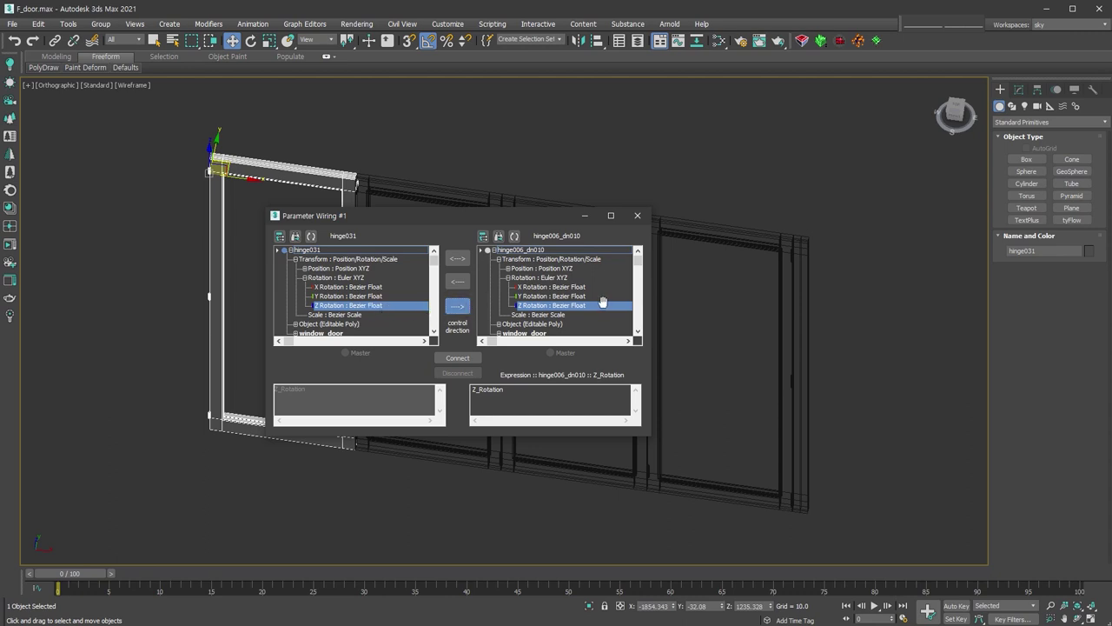
pyautogui.moveTo(495, 224); pyautogui.dragTo(800, 343)
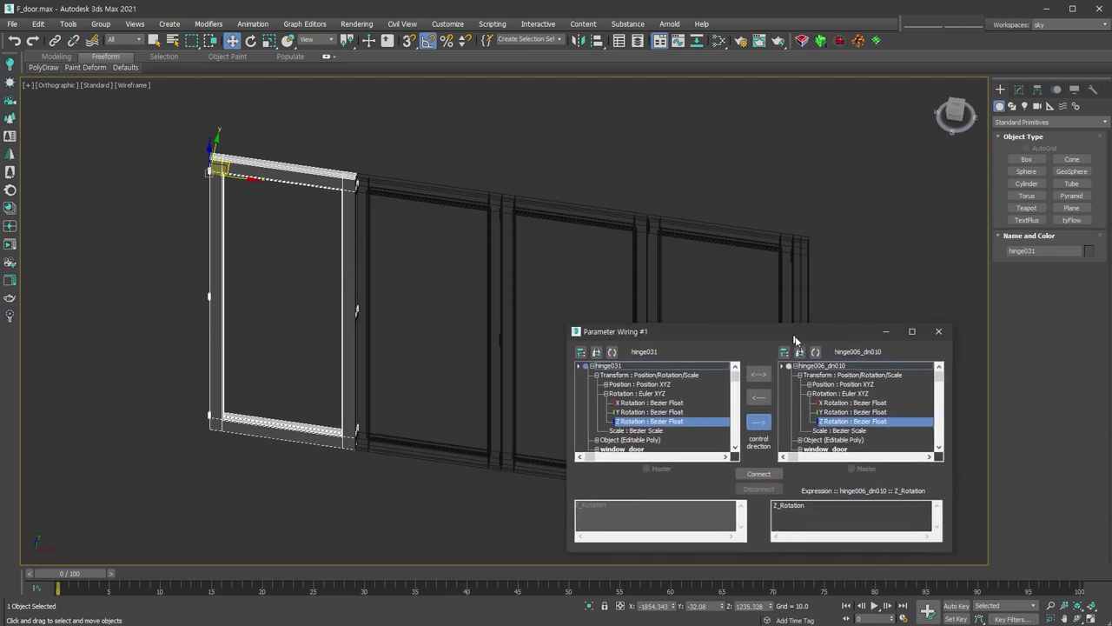
pyautogui.click(806, 519)
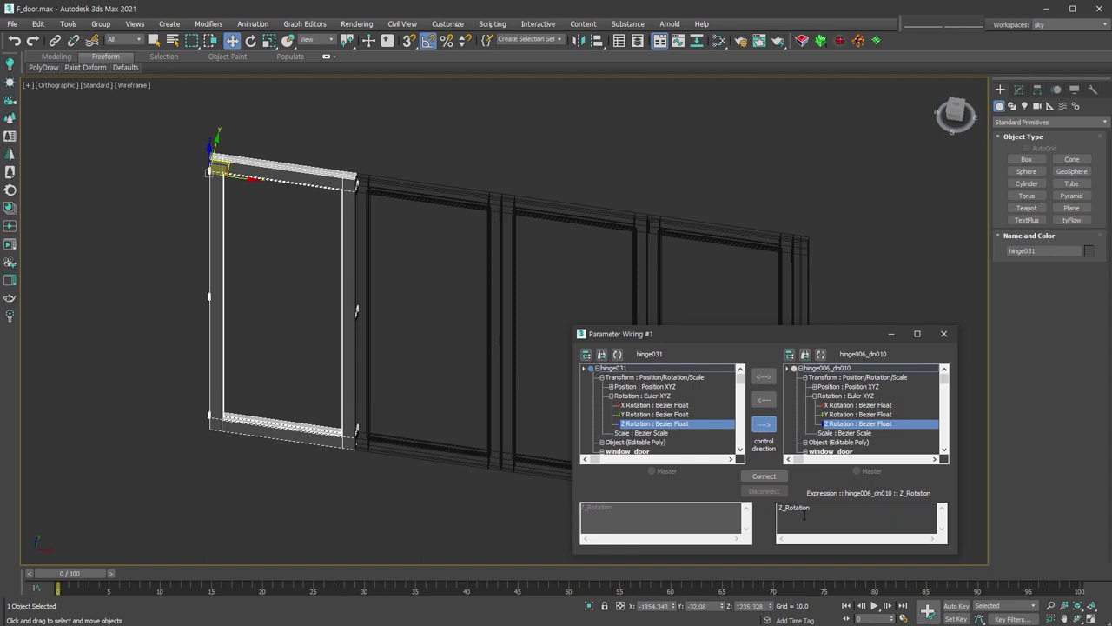
pyautogui.click(782, 478)
# Step: Test the wire by rotating hinge031 about -10 degrees
pyautogui.rightClick(237, 160)
pyautogui.click(257, 184)
pyautogui.press('e')
pyautogui.moveTo(233, 192); pyautogui.dragTo(231, 198)
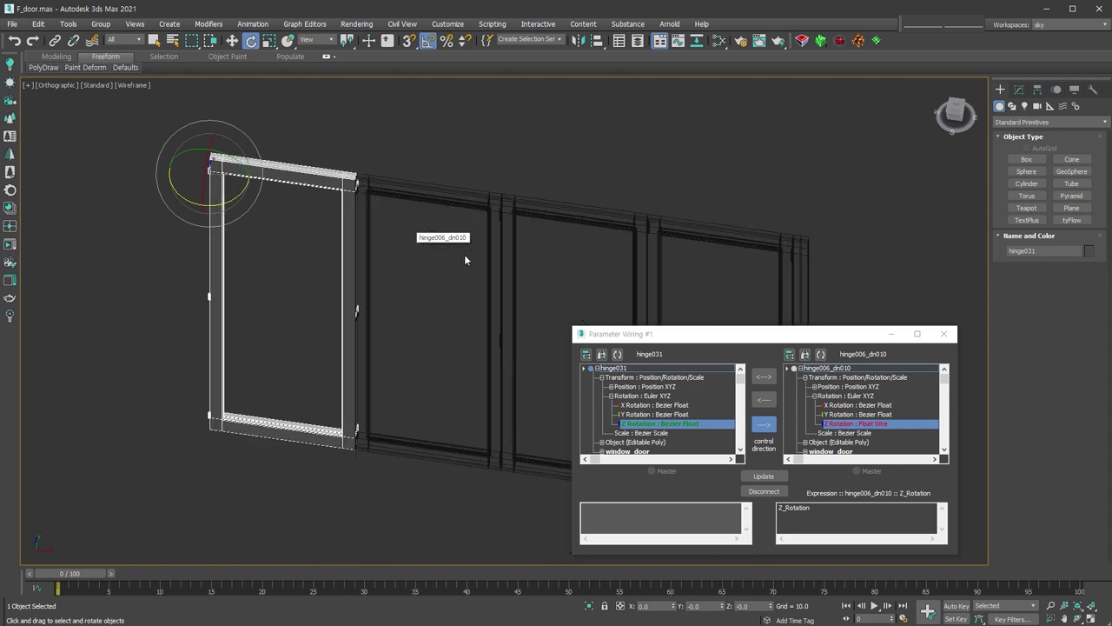
# Step: Add a minus sign to hinge006_dn010's expression and test-rotate hinge031 to -15° and back
pyautogui.click(794, 539)
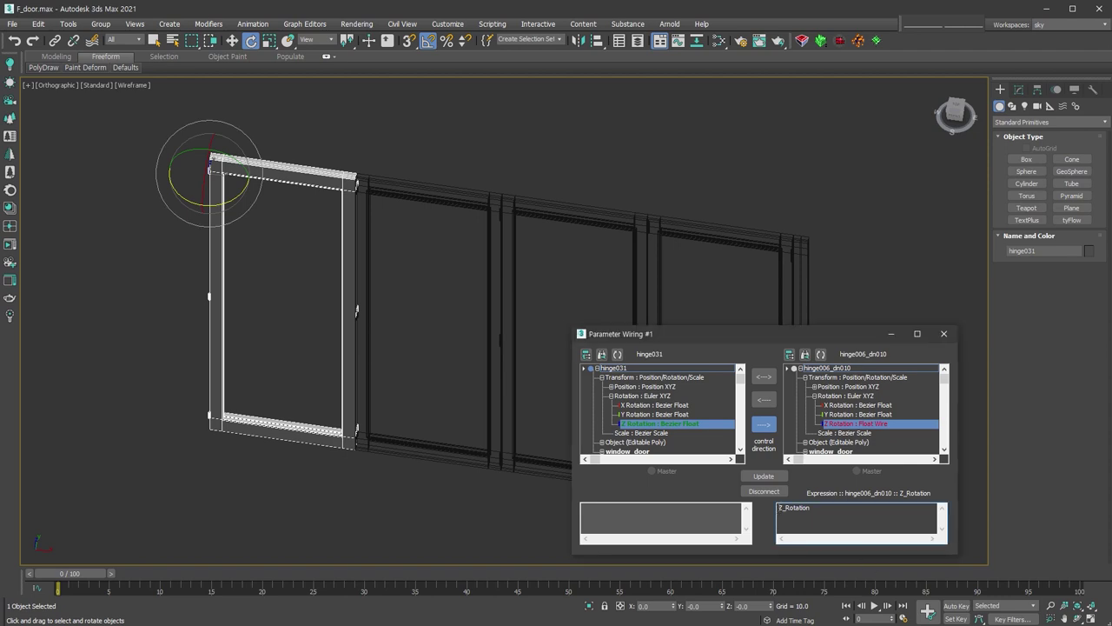
pyautogui.write('-')
pyautogui.moveTo(232, 198); pyautogui.dragTo(231, 198)
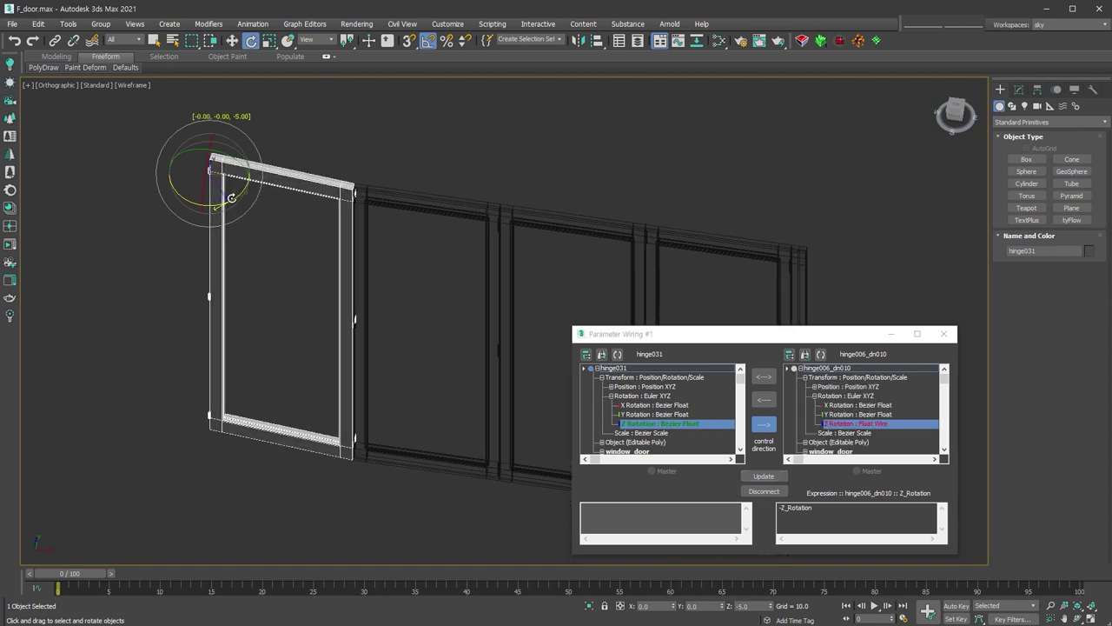
pyautogui.moveTo(231, 198); pyautogui.dragTo(237, 195)
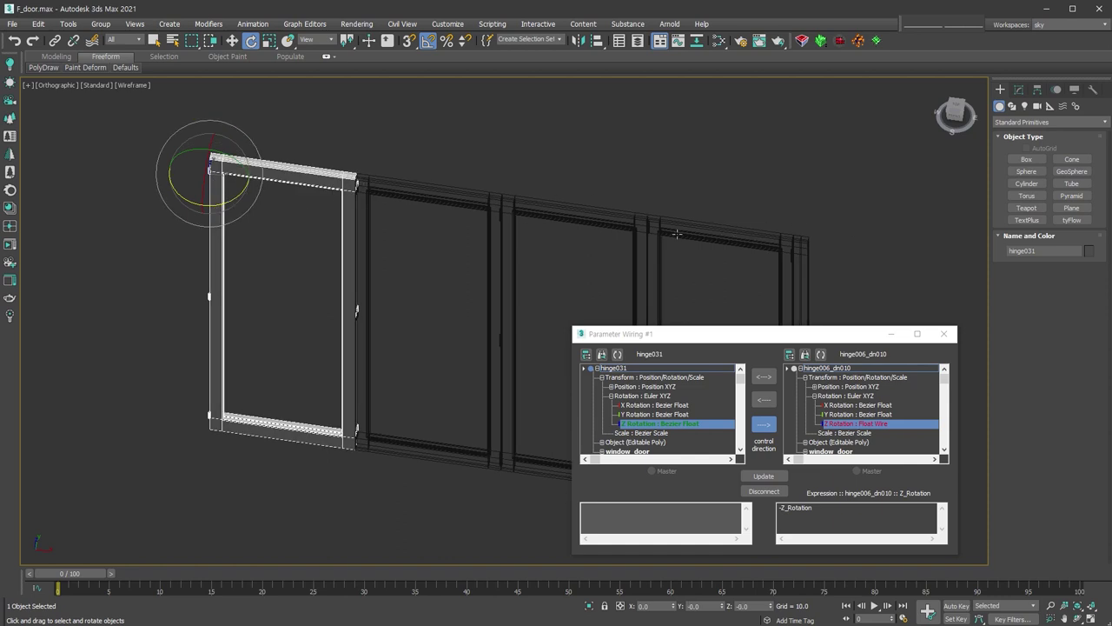
# Step: Update the expression to -Z_Rotation*2, verify by rotating hinge031, then close Parameter Wiring
pyautogui.click(822, 510)
pyautogui.write('*2')
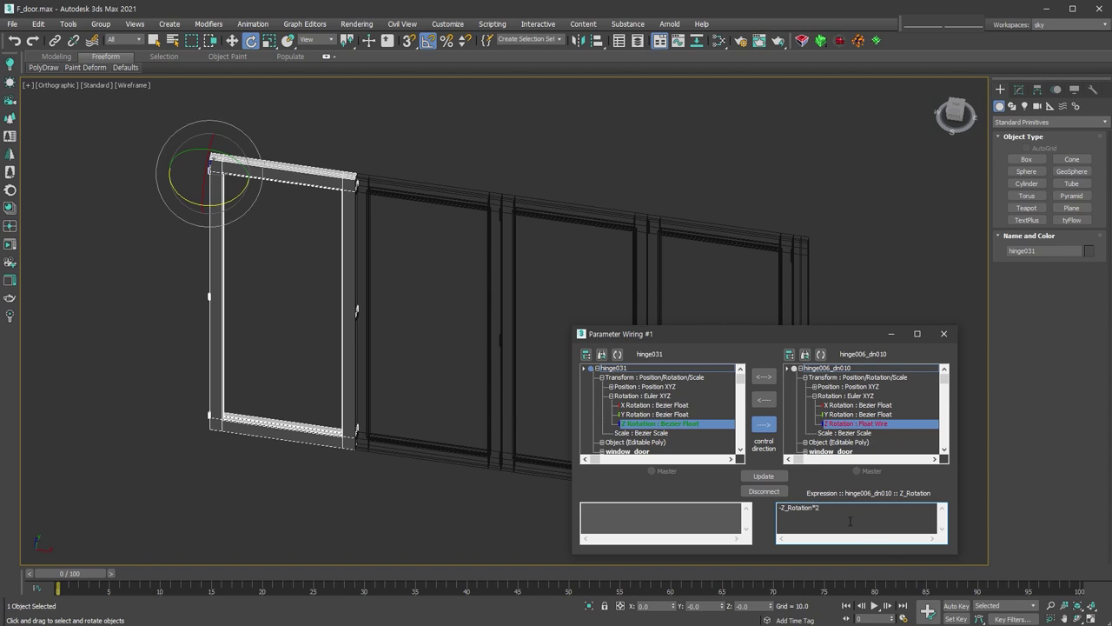
pyautogui.click(777, 479)
pyautogui.moveTo(233, 199)
pyautogui.mouseDown()
pyautogui.moveTo(220, 201)
pyautogui.moveTo(229, 195)
pyautogui.mouseUp()
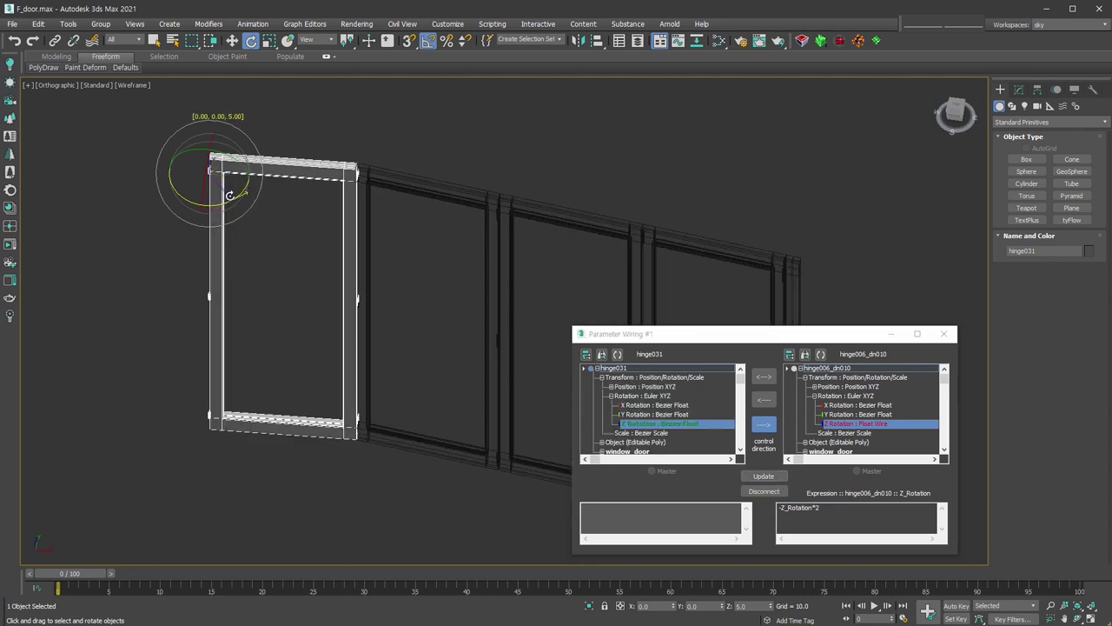
pyautogui.moveTo(230, 195); pyautogui.dragTo(228, 197)
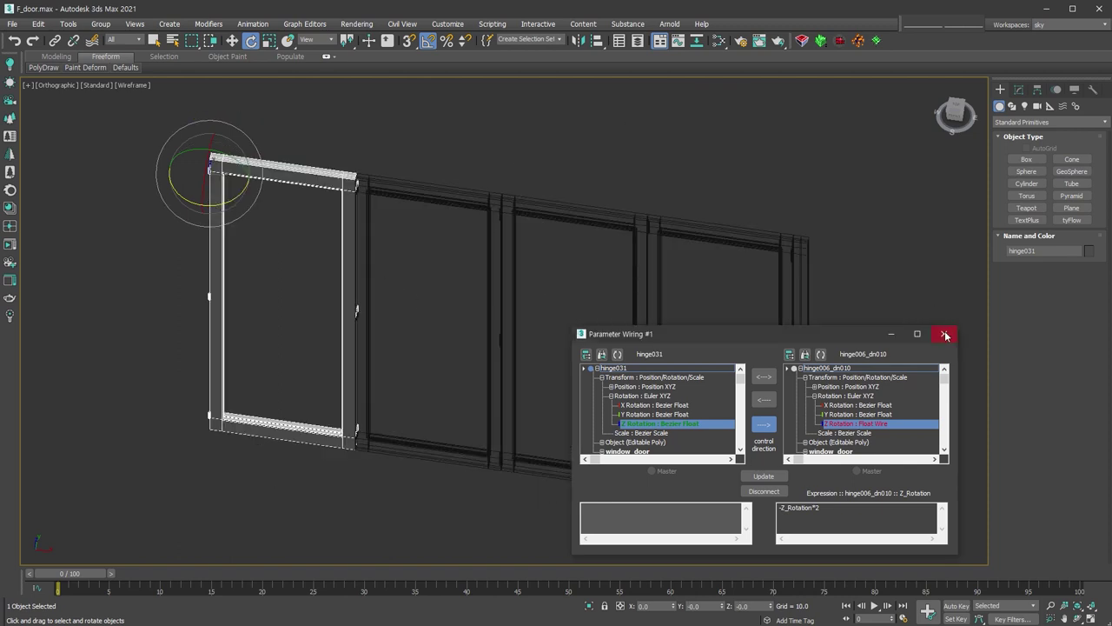
pyautogui.click(946, 336)
pyautogui.click(441, 197)
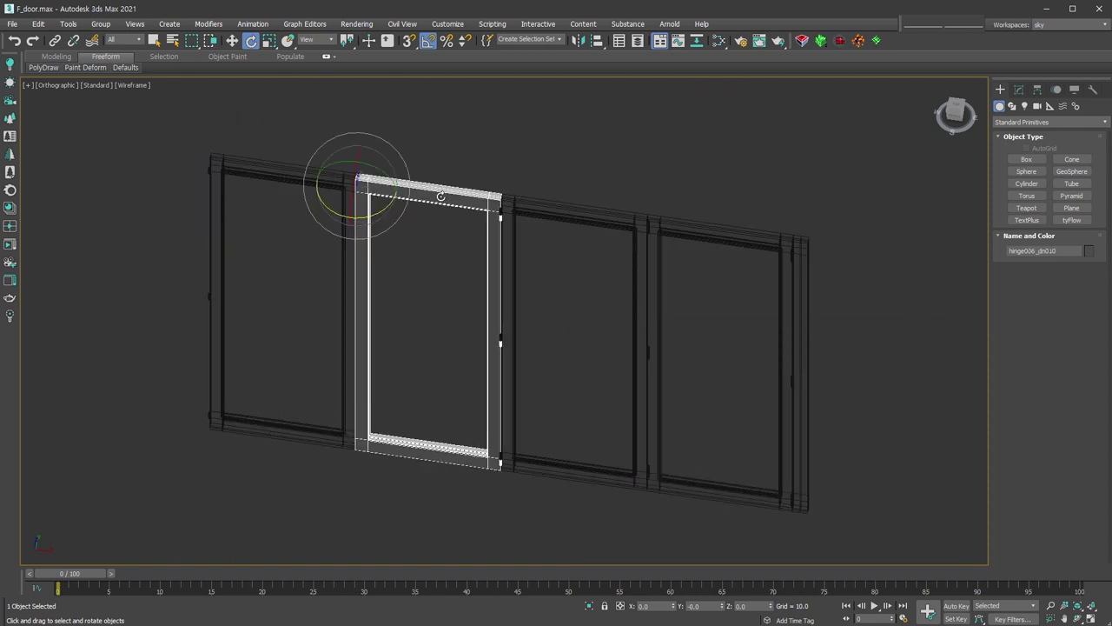
# Step: Pick hinge006_dn010's Z Rotation as the wiring source and hinge028's Z Rotation as the target
pyautogui.click(568, 213)
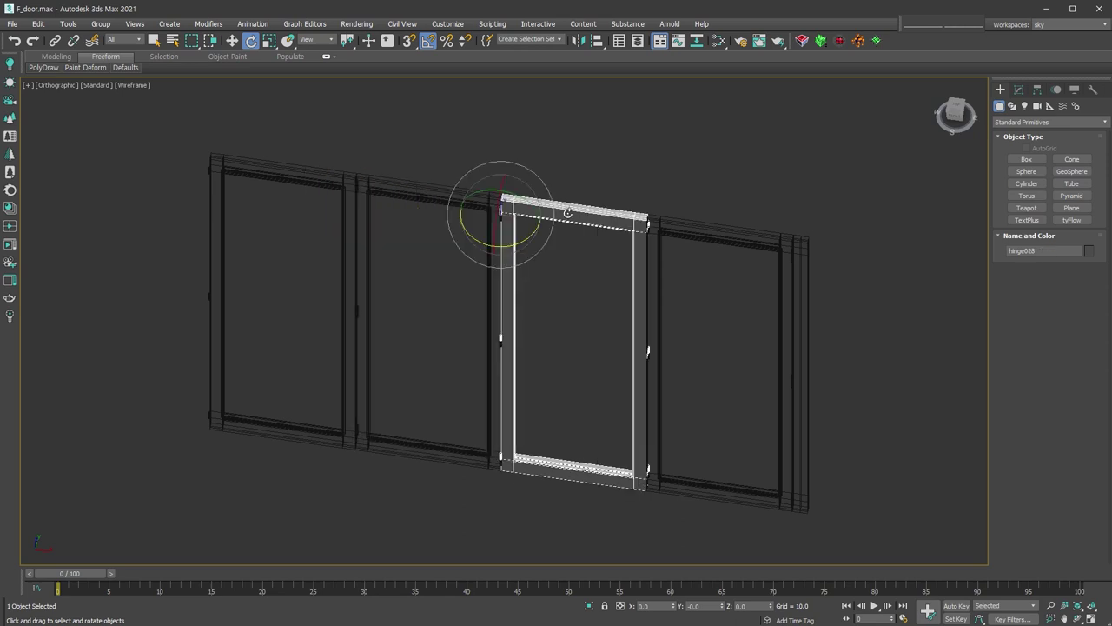
pyautogui.click(428, 187)
pyautogui.rightClick(411, 186)
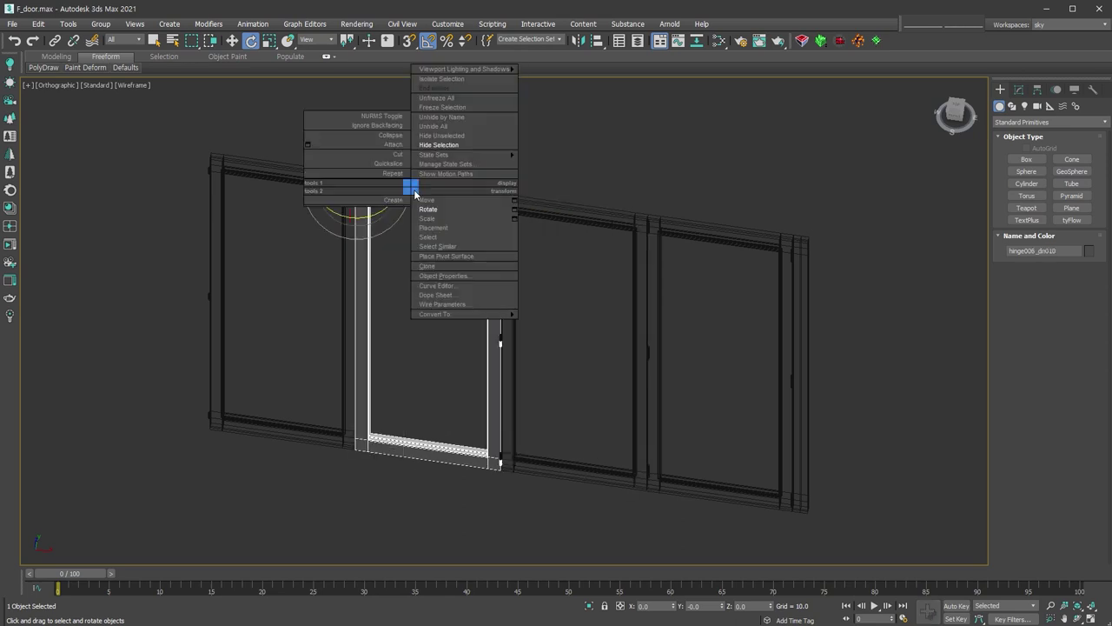
pyautogui.click(459, 304)
pyautogui.moveTo(333, 193)
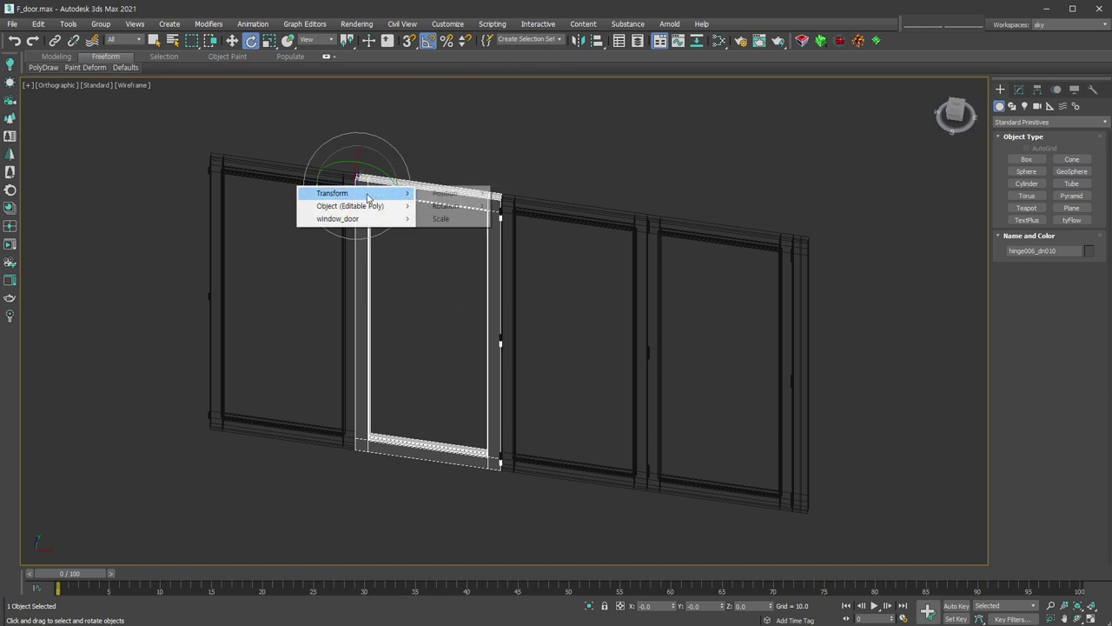
pyautogui.click(541, 231)
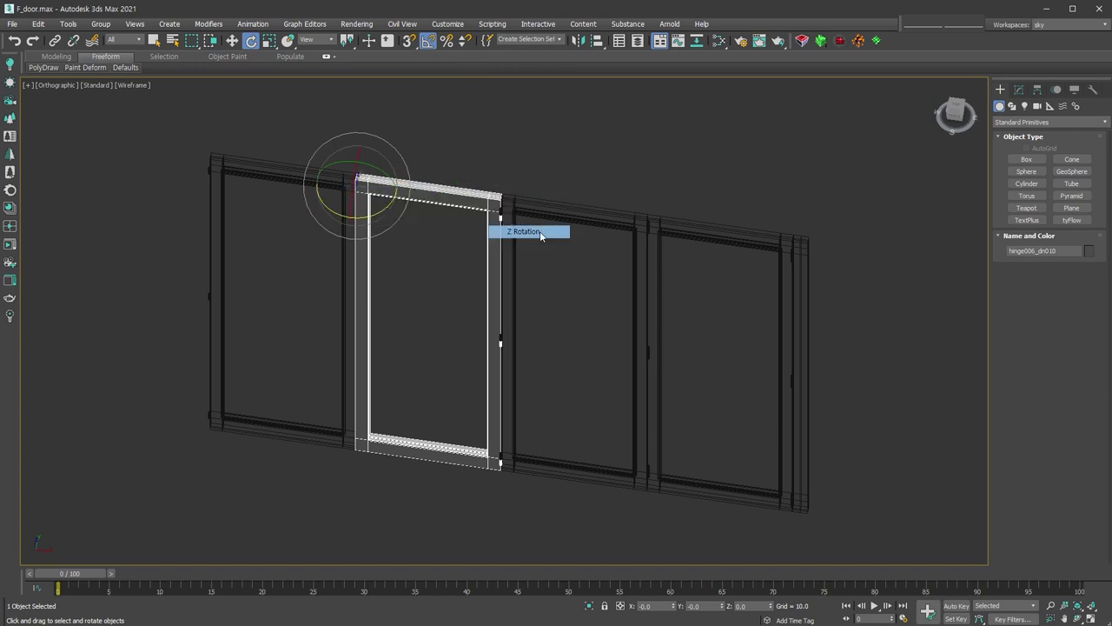
pyautogui.click(575, 214)
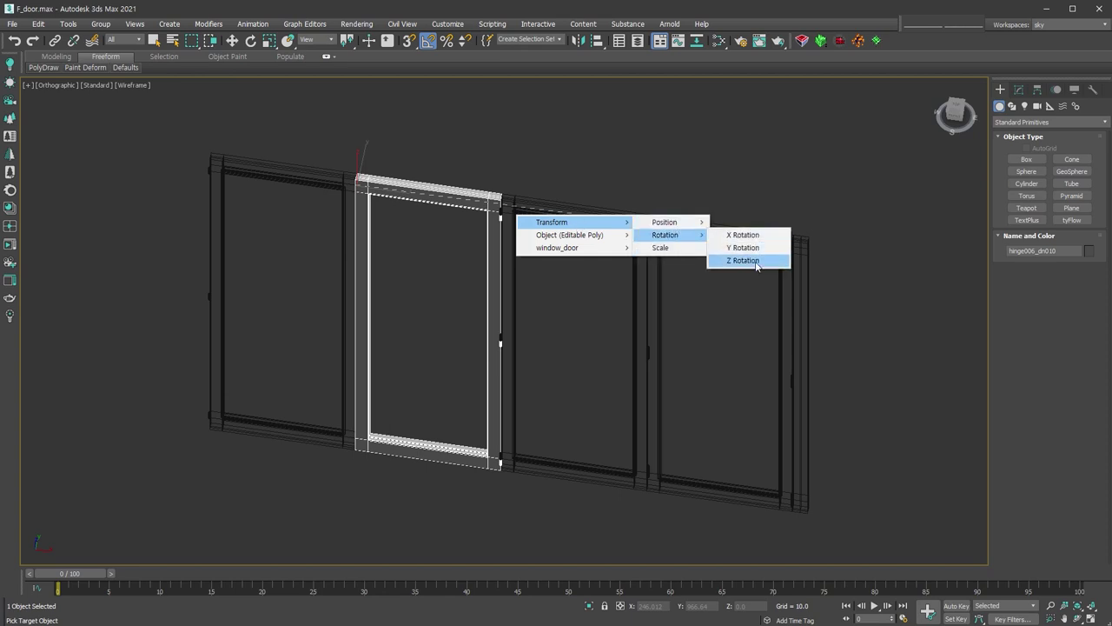
pyautogui.moveTo(665, 235)
pyautogui.click(759, 264)
# Step: Set the wire direction so hinge006_dn010 drives hinge028, and connect the two Z rotations
pyautogui.click(764, 424)
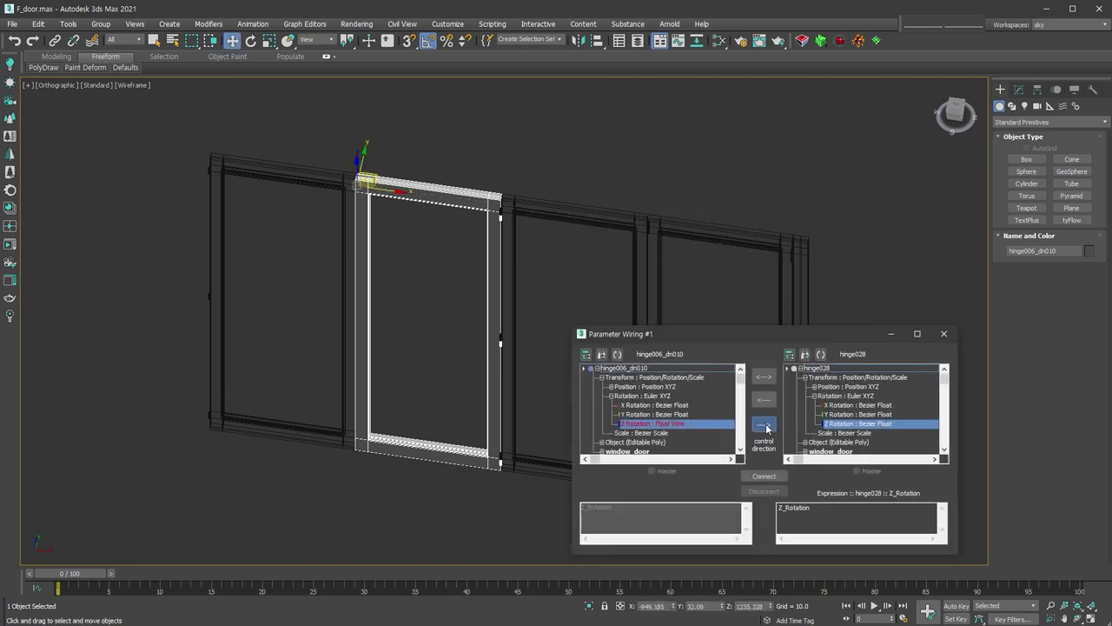
pyautogui.moveTo(765, 334); pyautogui.dragTo(735, 250)
pyautogui.click(782, 446)
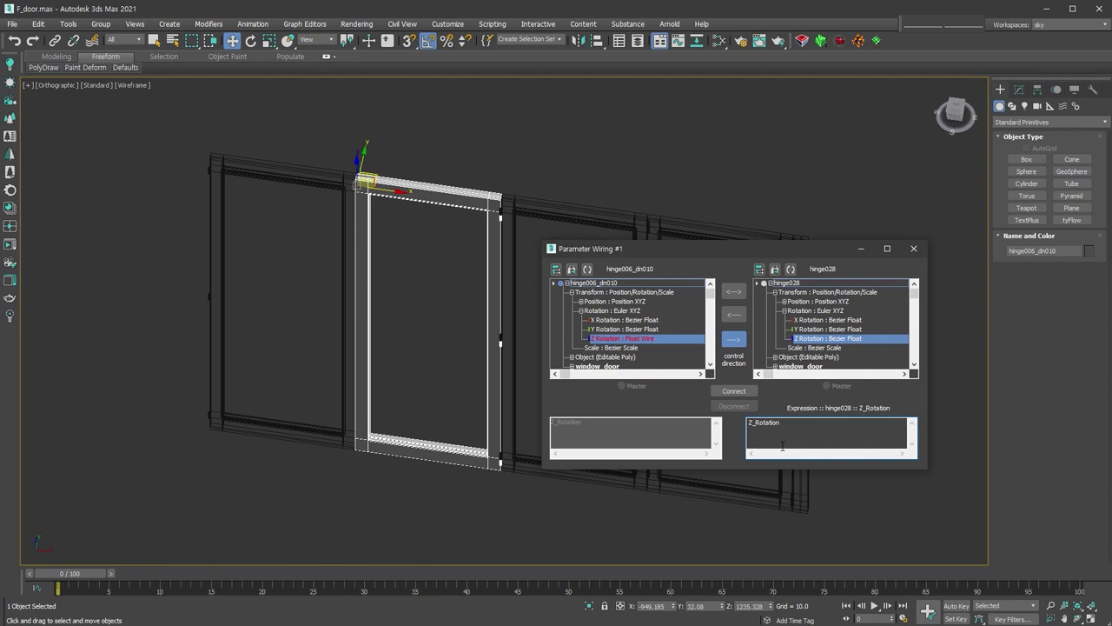
pyautogui.write('-')
pyautogui.click(734, 390)
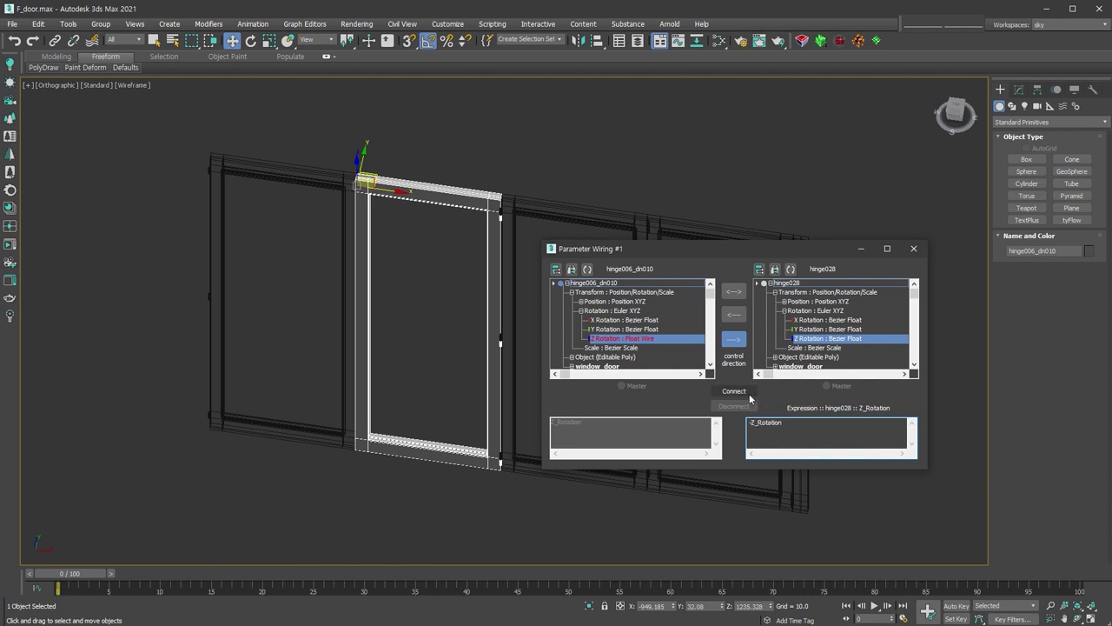
# Step: Swing the first hinge to test the wire, then close the Parameter Wiring dialog
pyautogui.rightClick(295, 230)
pyautogui.click(336, 258)
pyautogui.moveTo(260, 173)
pyautogui.mouseDown()
pyautogui.moveTo(206, 205)
pyautogui.moveTo(214, 184)
pyautogui.mouseUp()
pyautogui.click(913, 249)
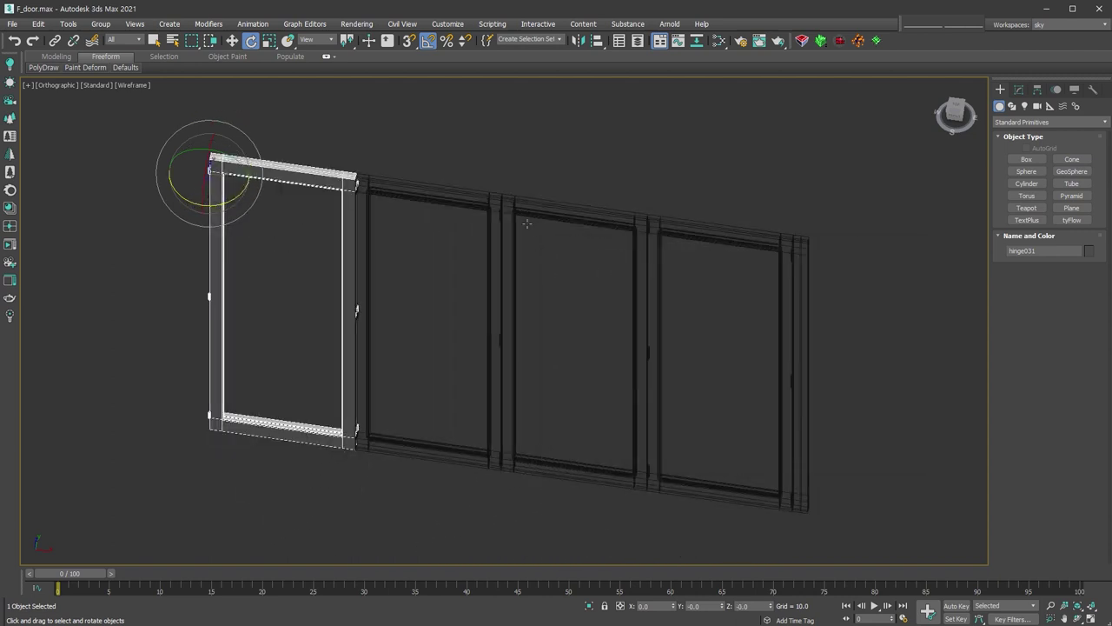
# Step: Wire hinge028's Z Rotation as the source to hinge006_dn012's Z Rotation
pyautogui.click(556, 207)
pyautogui.rightClick(556, 207)
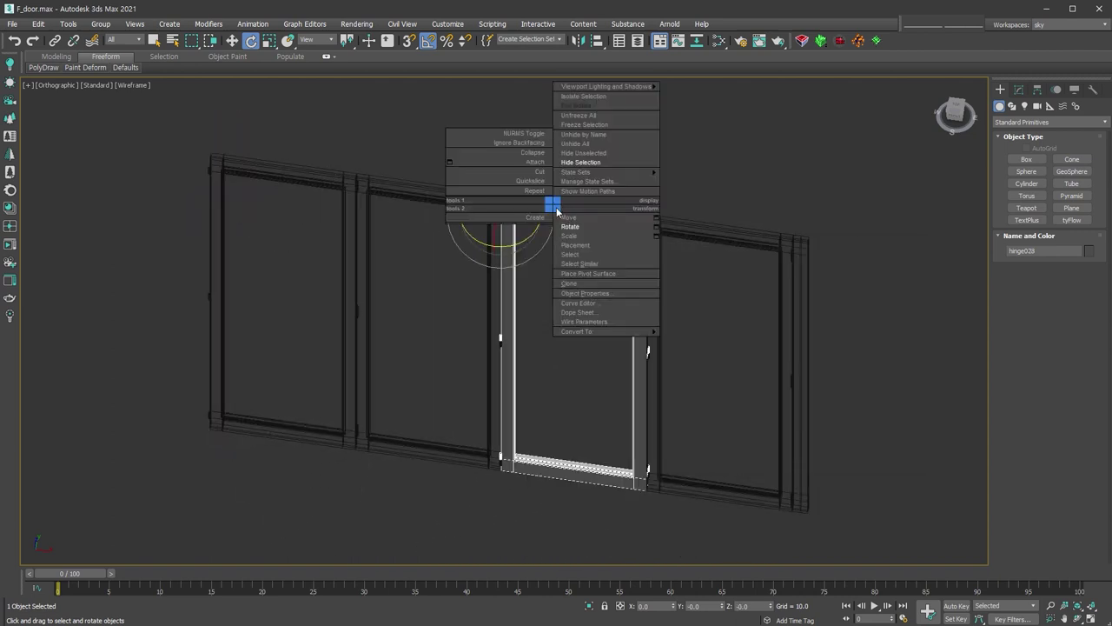
pyautogui.click(603, 320)
pyautogui.moveTo(476, 222)
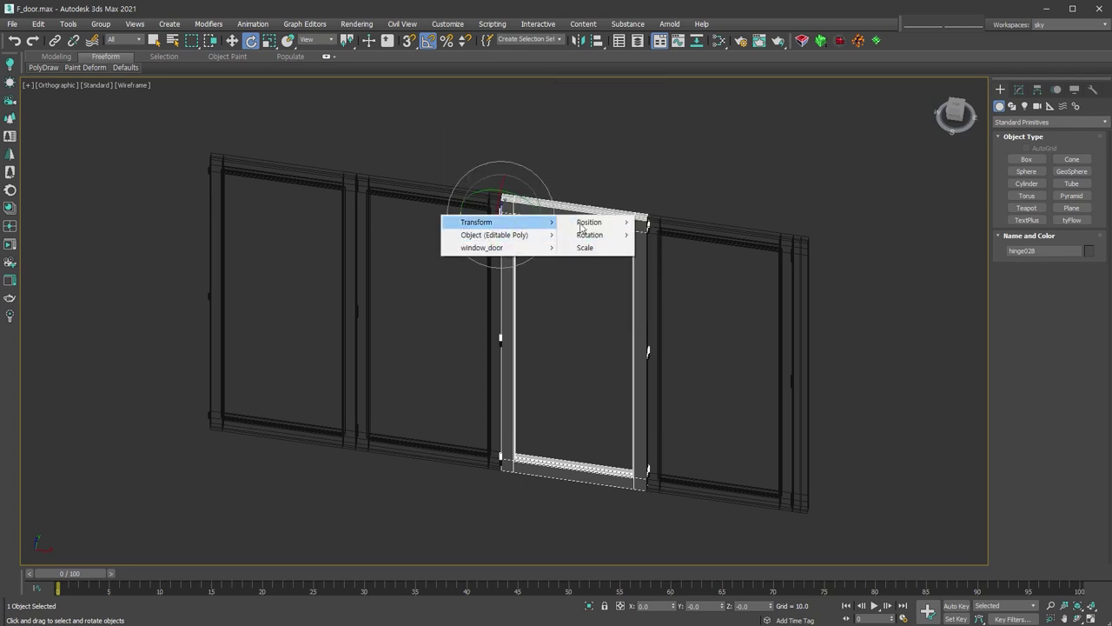
pyautogui.click(681, 263)
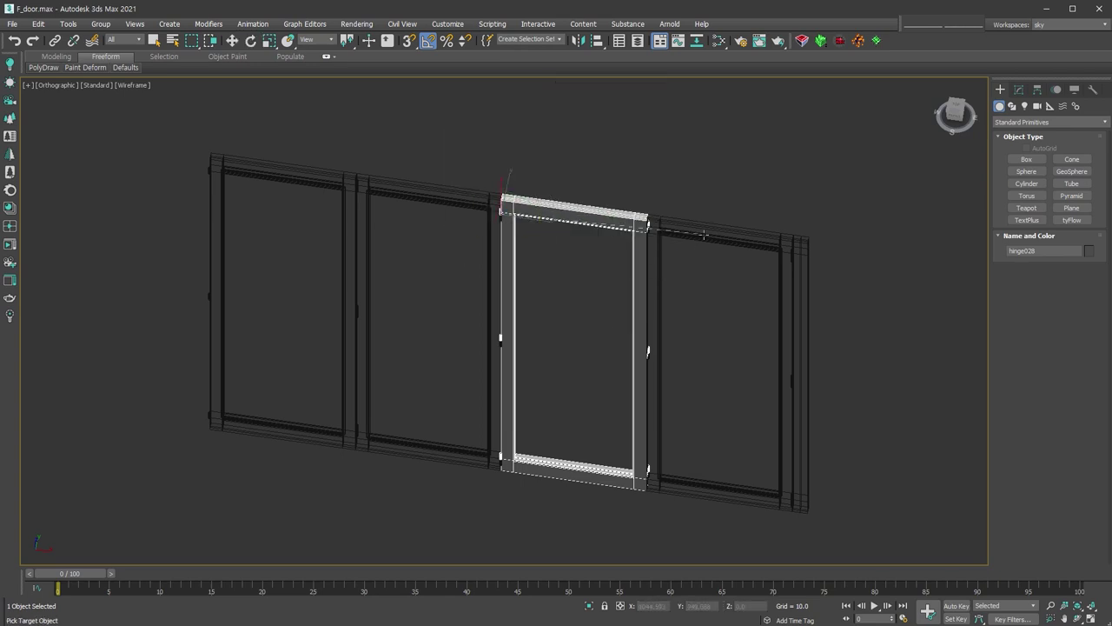
pyautogui.click(646, 236)
pyautogui.click(870, 280)
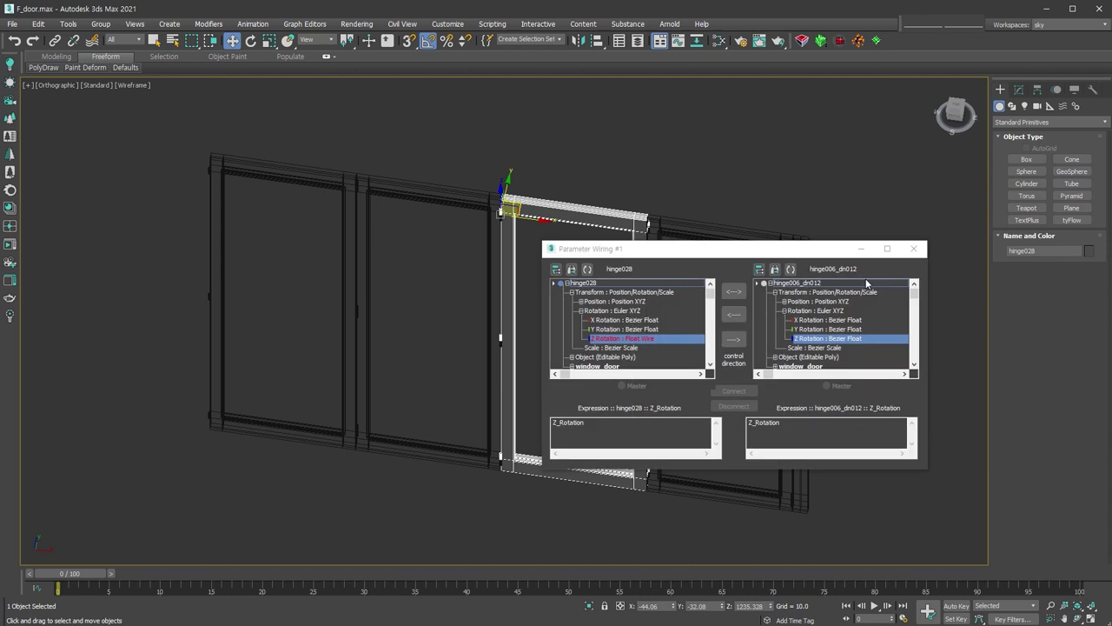
# Step: Enter the -Z_Rotation expression, make hinge028 the driver, and connect the wire
pyautogui.click(749, 422)
pyautogui.write('-')
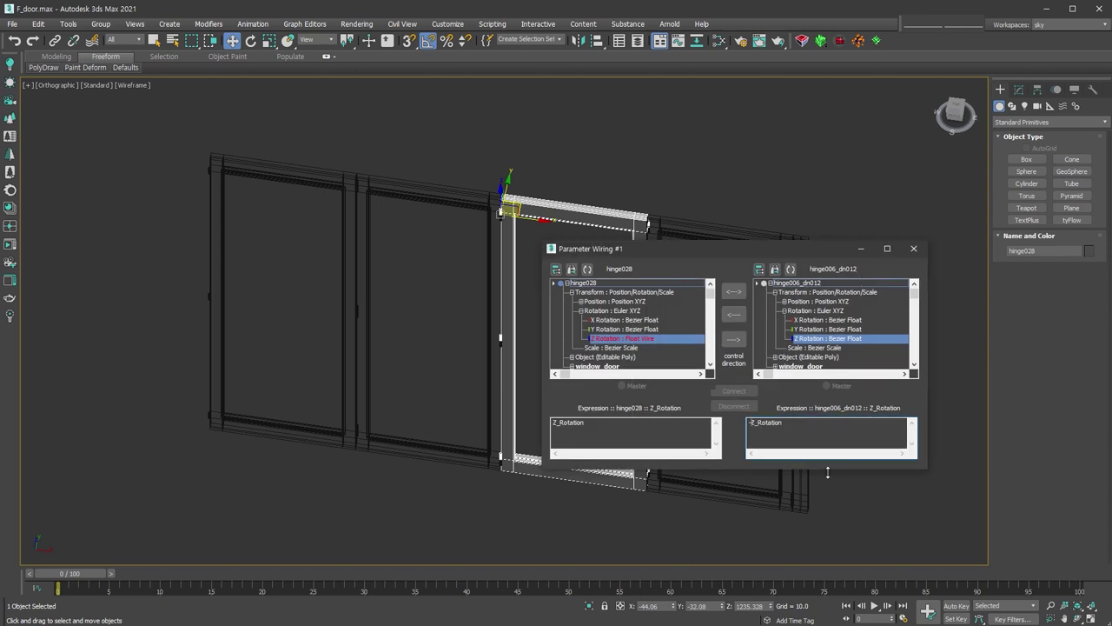
pyautogui.click(734, 339)
pyautogui.click(735, 391)
# Step: Test the fold by rotating hinge031, cancel the rotation, and close the wiring dialog
pyautogui.click(273, 172)
pyautogui.press('e')
pyautogui.moveTo(217, 184)
pyautogui.mouseDown()
pyautogui.moveTo(179, 218)
pyautogui.moveTo(189, 222)
pyautogui.mouseUp()
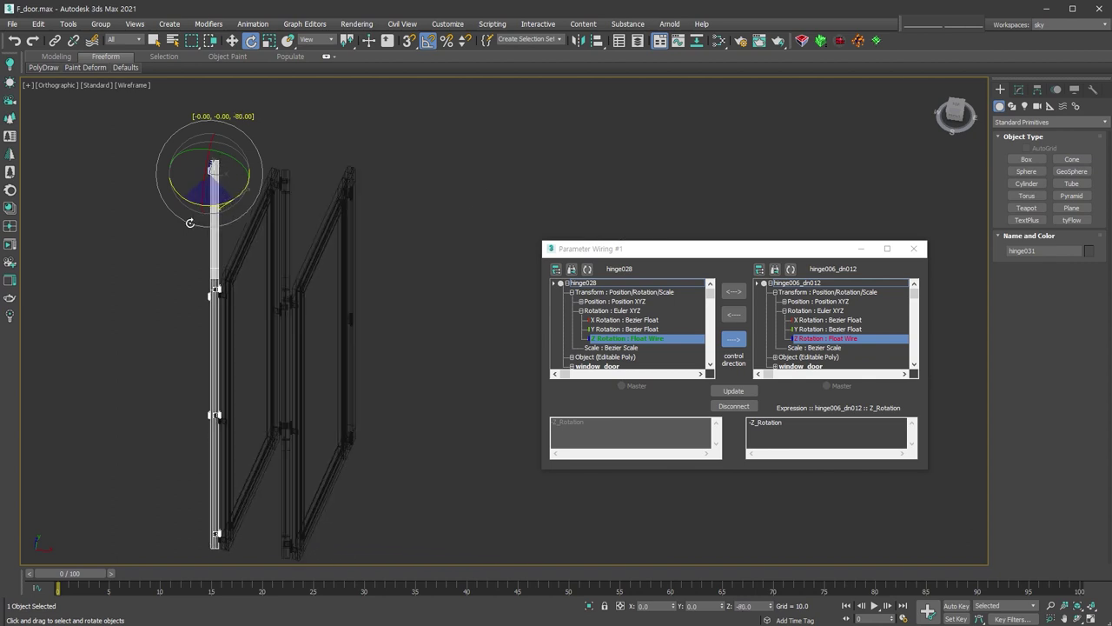
pyautogui.rightClick(189, 223)
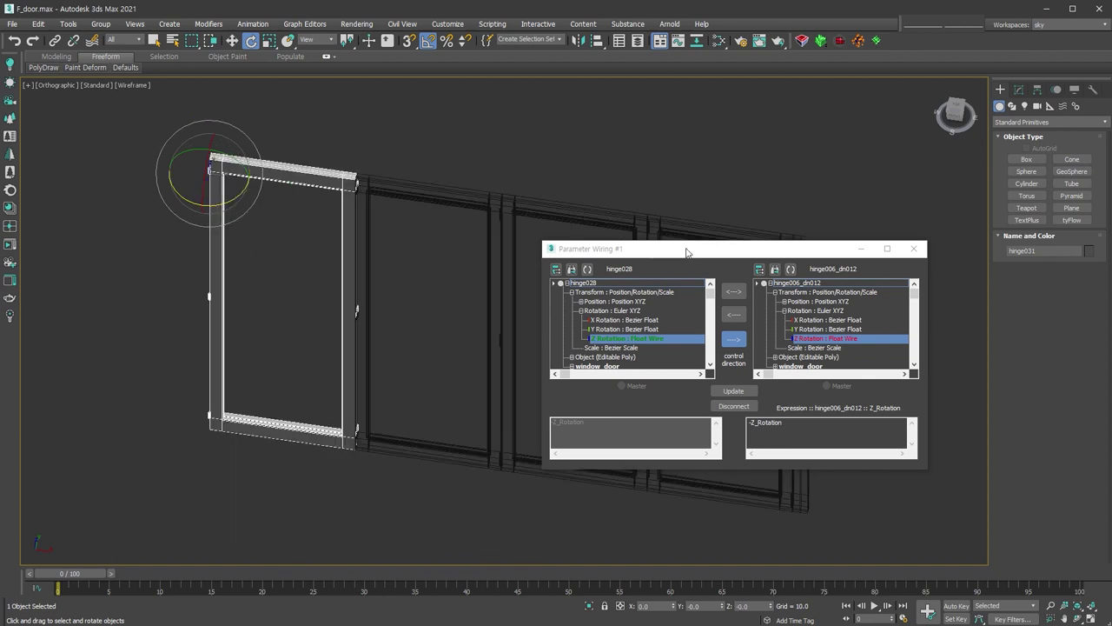
pyautogui.moveTo(682, 248); pyautogui.dragTo(434, 250)
pyautogui.click(664, 250)
# Step: Select hinge006_dn012 and pair its Z Rotation with hinge030's Z Rotation in Parameter Wiring
pyautogui.click(892, 244)
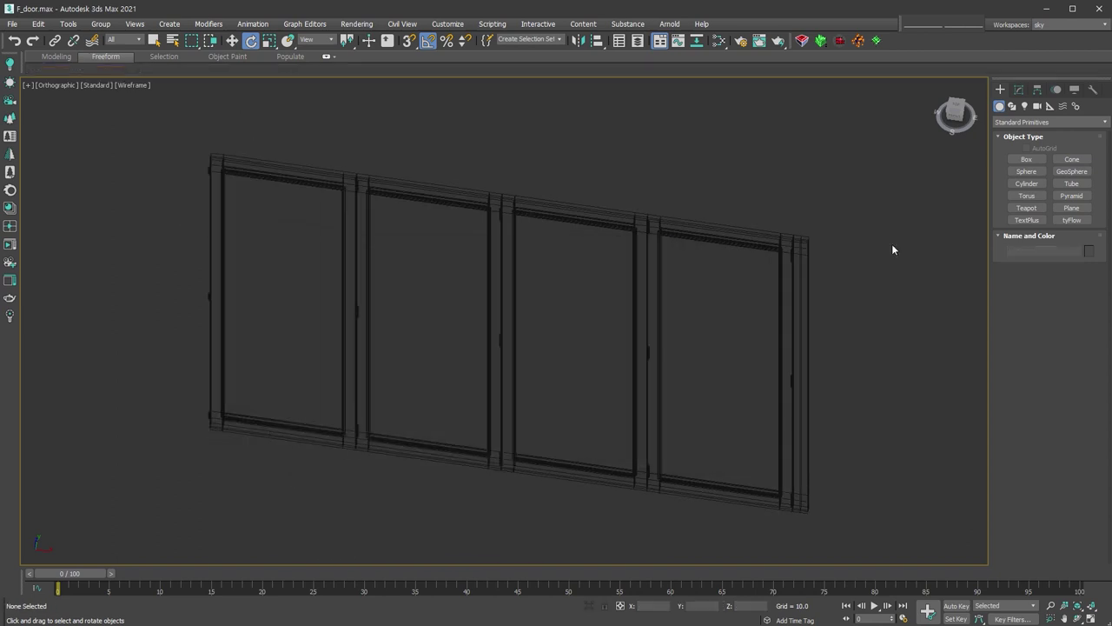
pyautogui.click(748, 234)
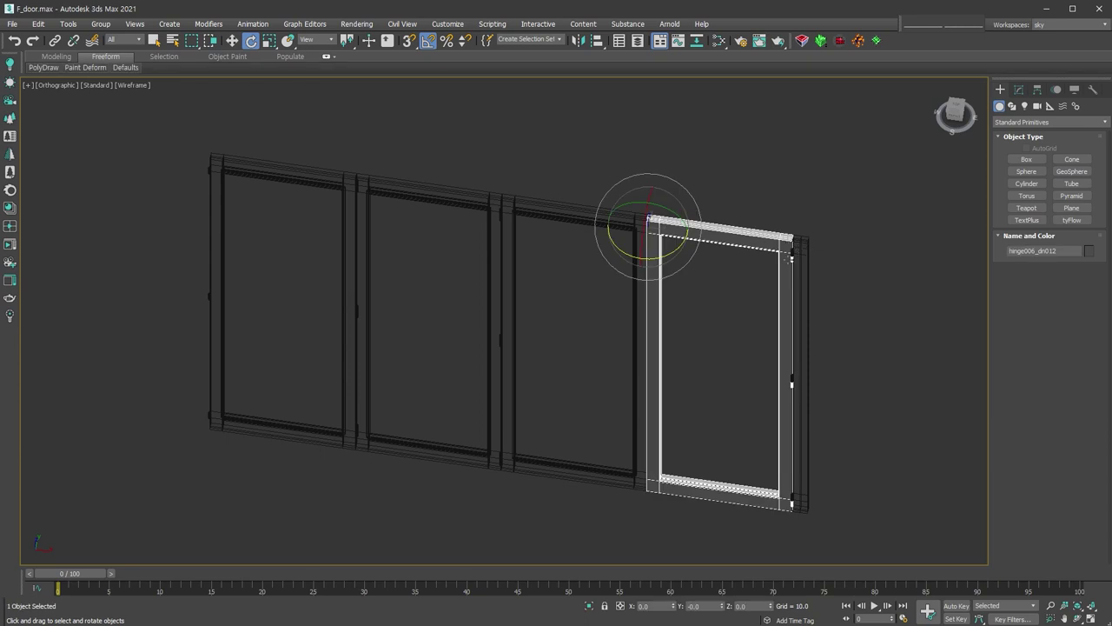
pyautogui.rightClick(669, 251)
pyautogui.click(738, 347)
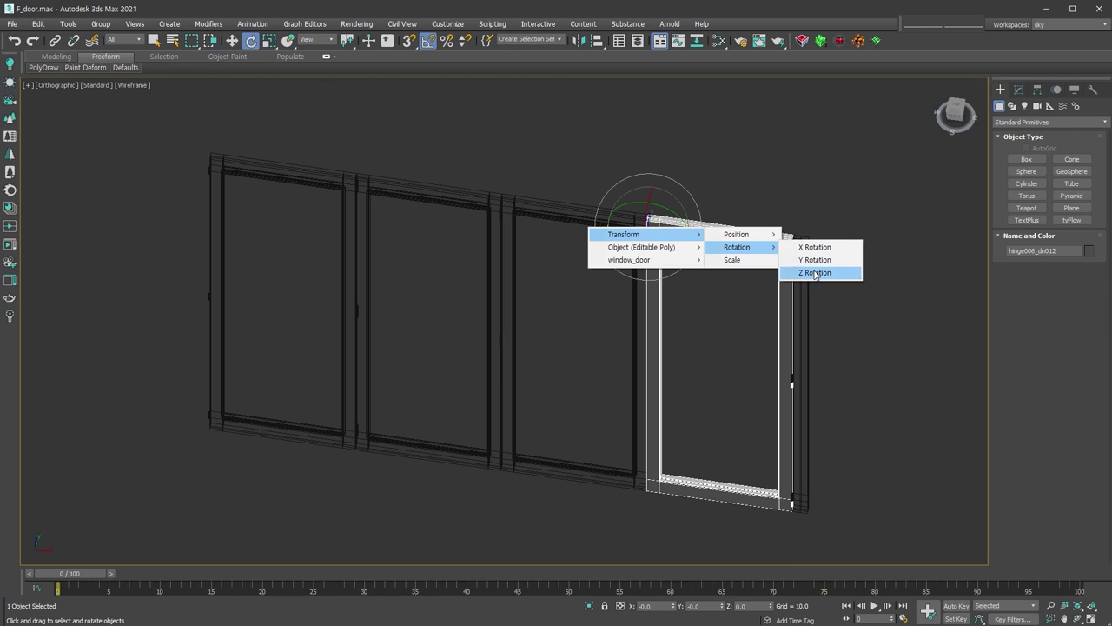
pyautogui.click(817, 275)
pyautogui.click(751, 265)
pyautogui.click(976, 311)
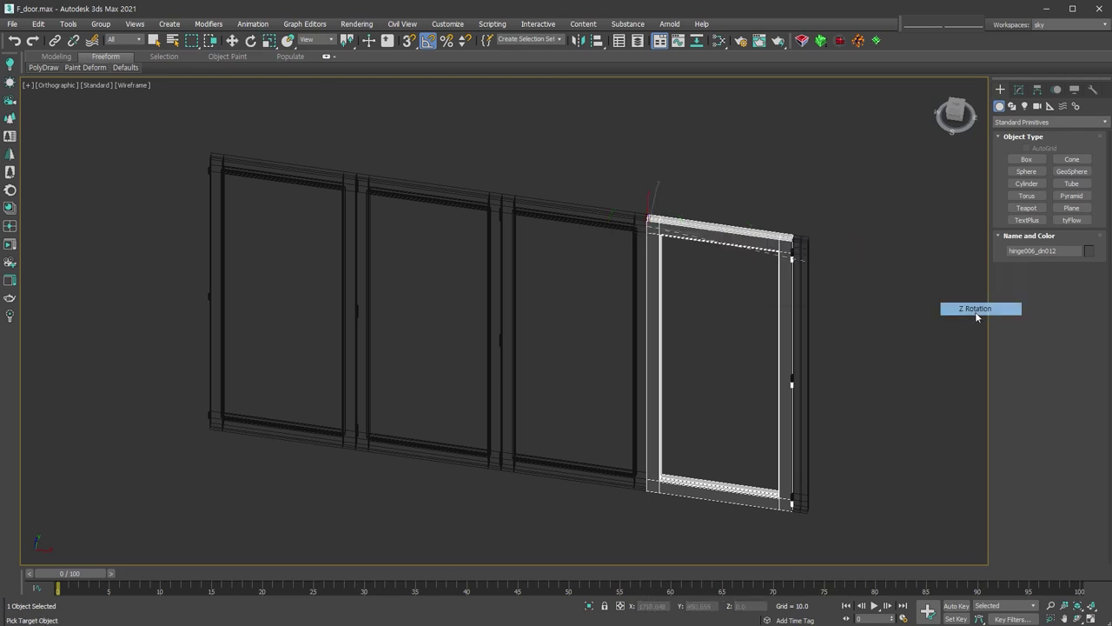
# Step: Connect hinge006_dn012 driving hinge030 and edit the expression to -Z_Rotation*1/2
pyautogui.click(485, 341)
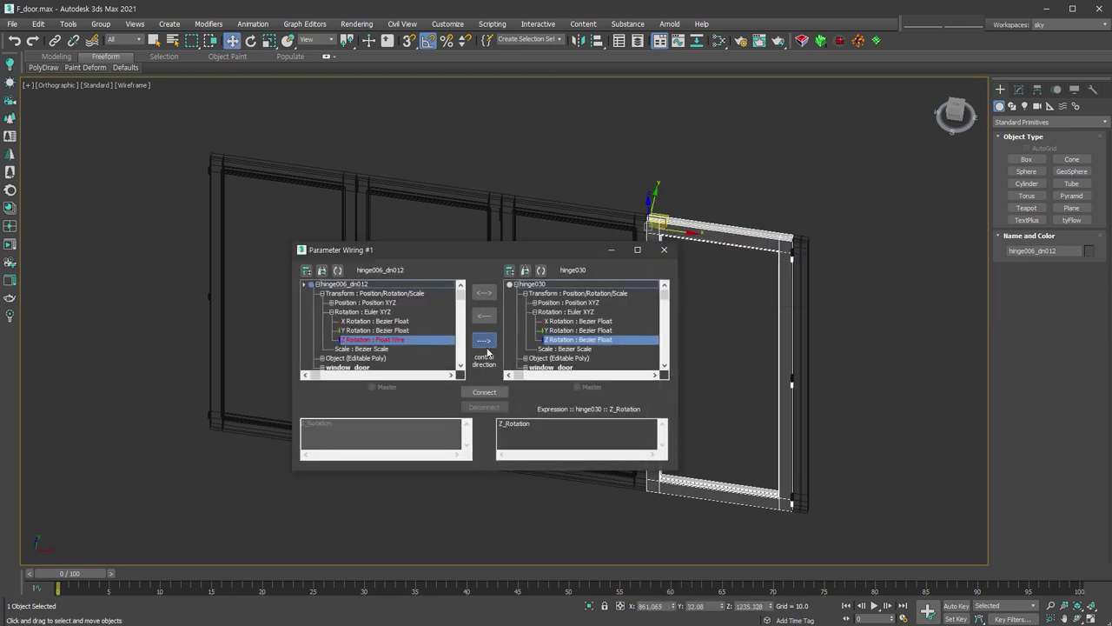
pyautogui.click(496, 394)
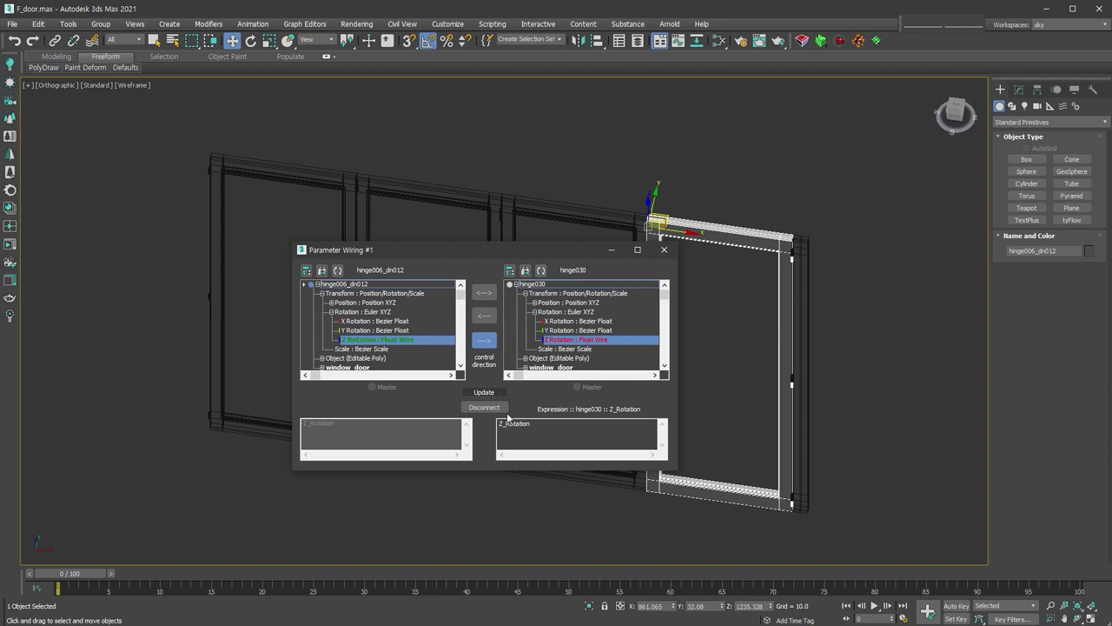
pyautogui.click(558, 442)
pyautogui.write('-')
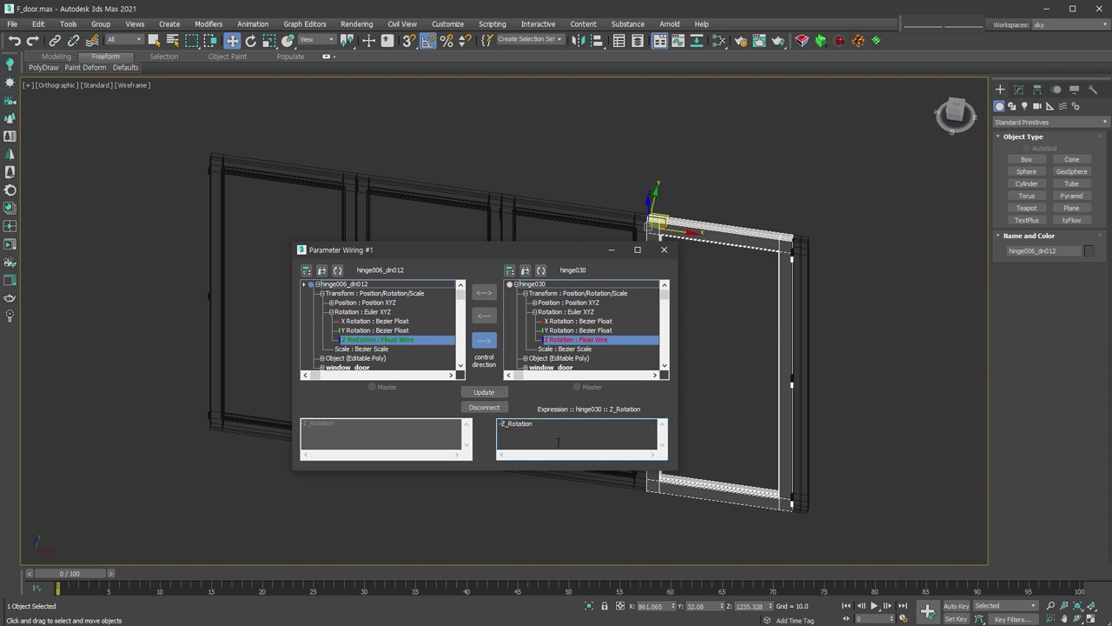
pyautogui.click(489, 392)
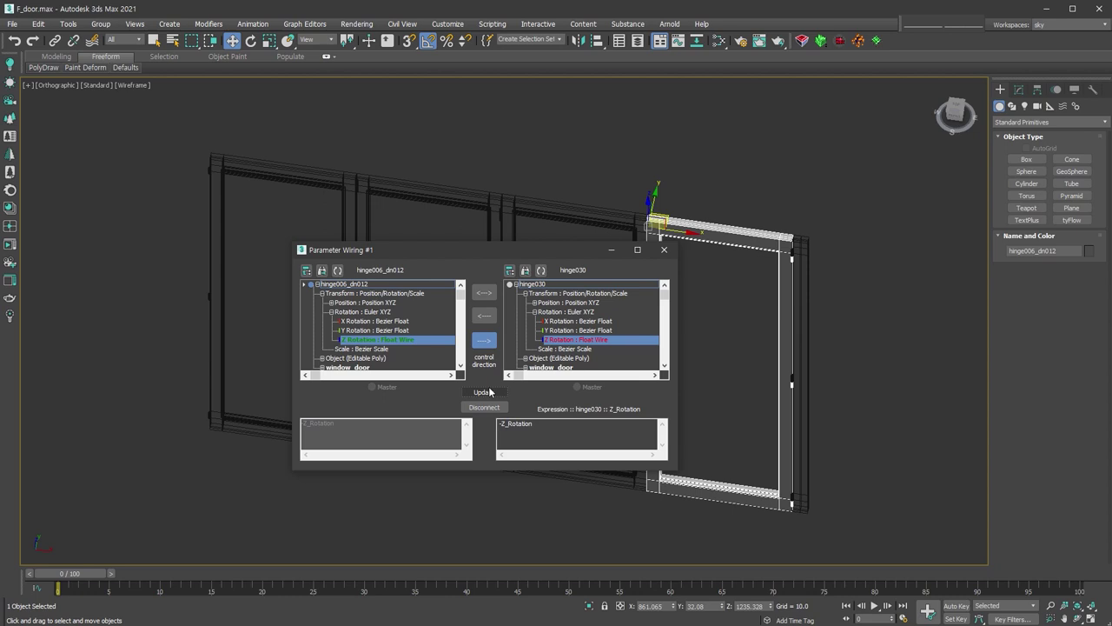
pyautogui.click(561, 432)
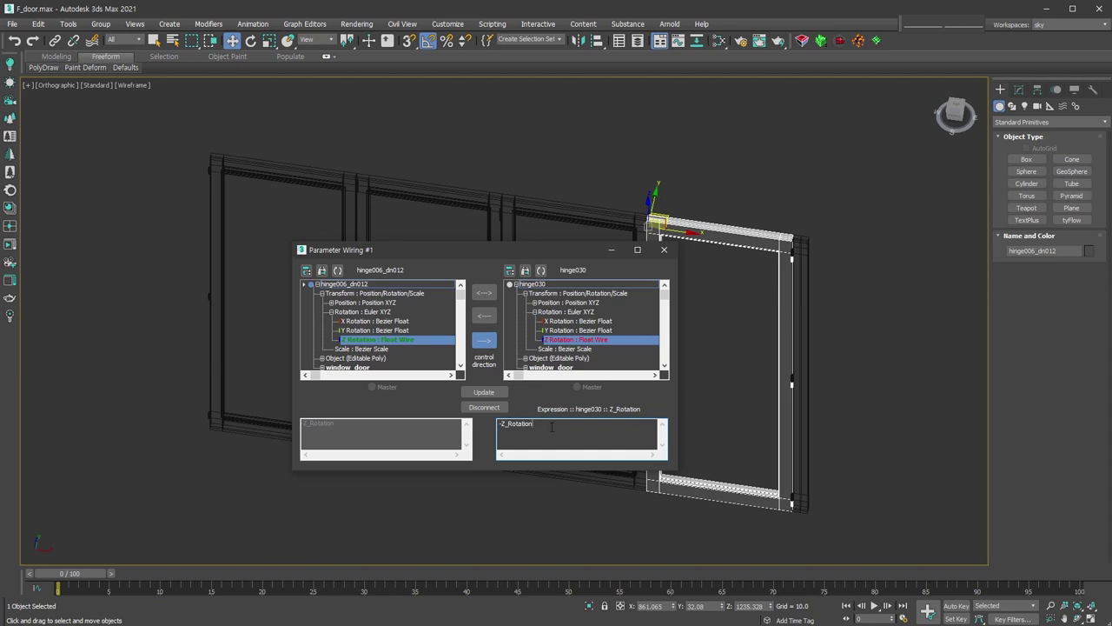
pyautogui.write('*1/2')
# Step: Apply the halved expression, fold the door by turning hinge031, then unfold it flat in Perspective
pyautogui.click(487, 392)
pyautogui.click(664, 249)
pyautogui.click(236, 218)
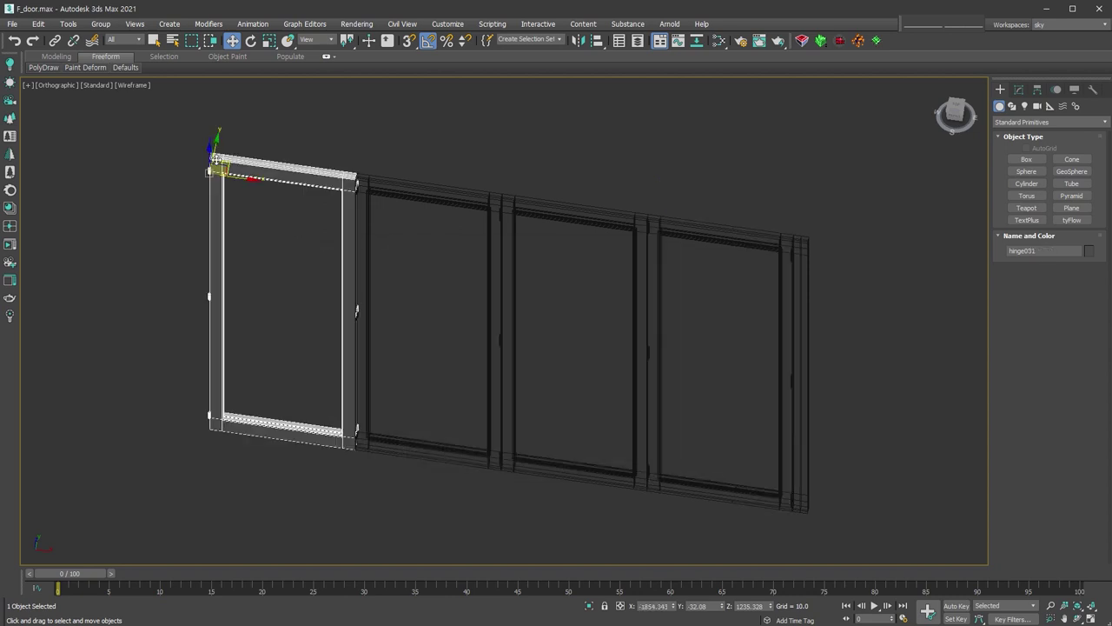
pyautogui.rightClick(255, 195)
pyautogui.click(278, 216)
pyautogui.moveTo(229, 200); pyautogui.dragTo(199, 206)
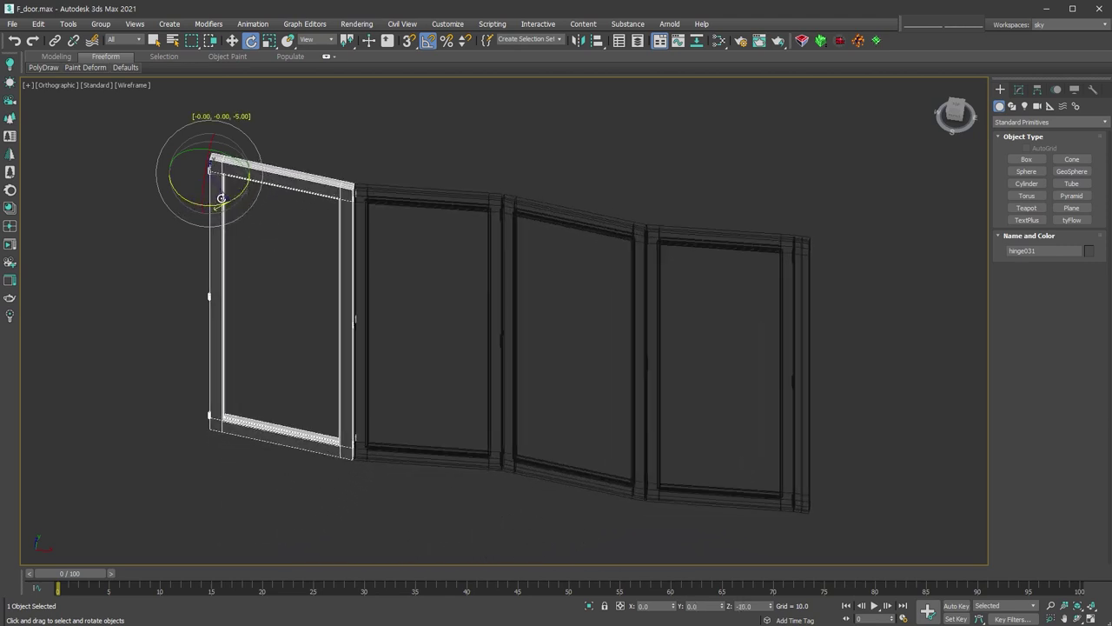
pyautogui.moveTo(199, 207); pyautogui.dragTo(584, 324)
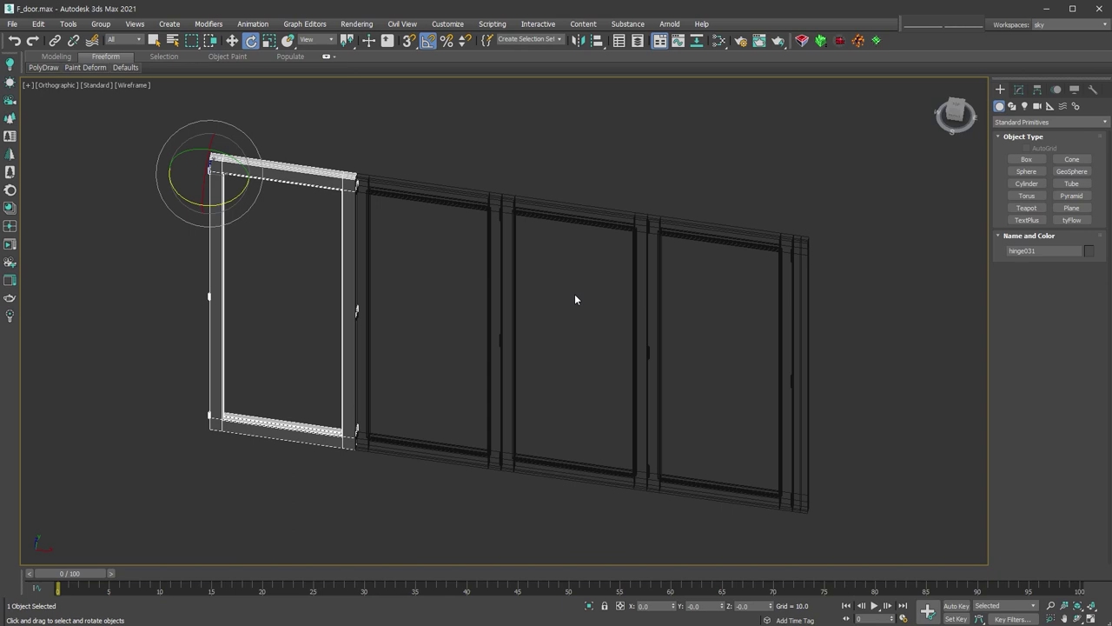
pyautogui.press('p')
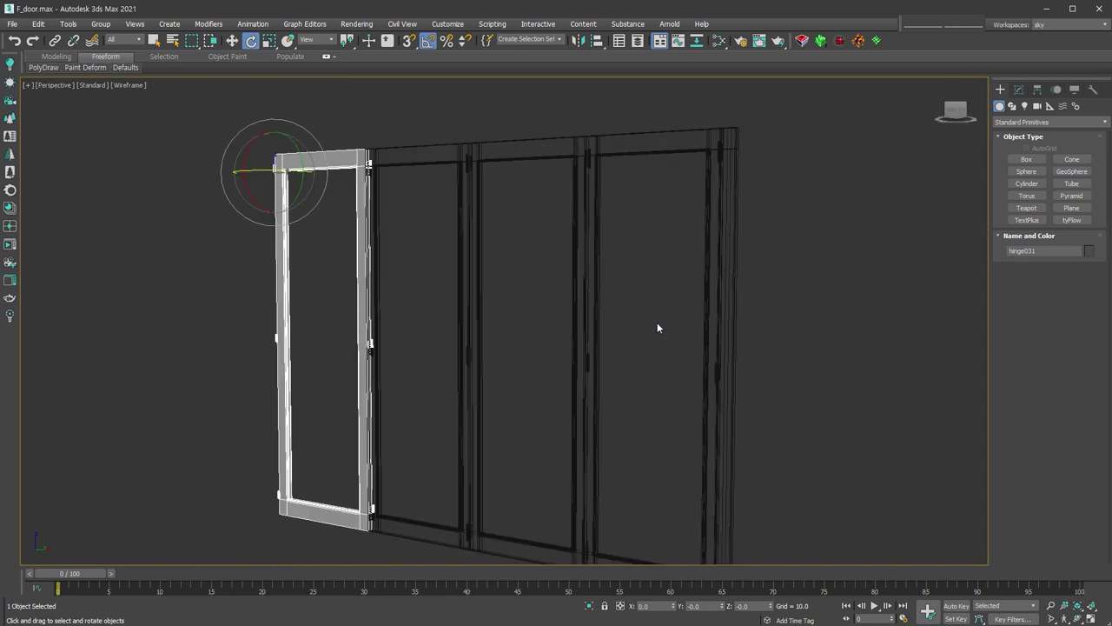